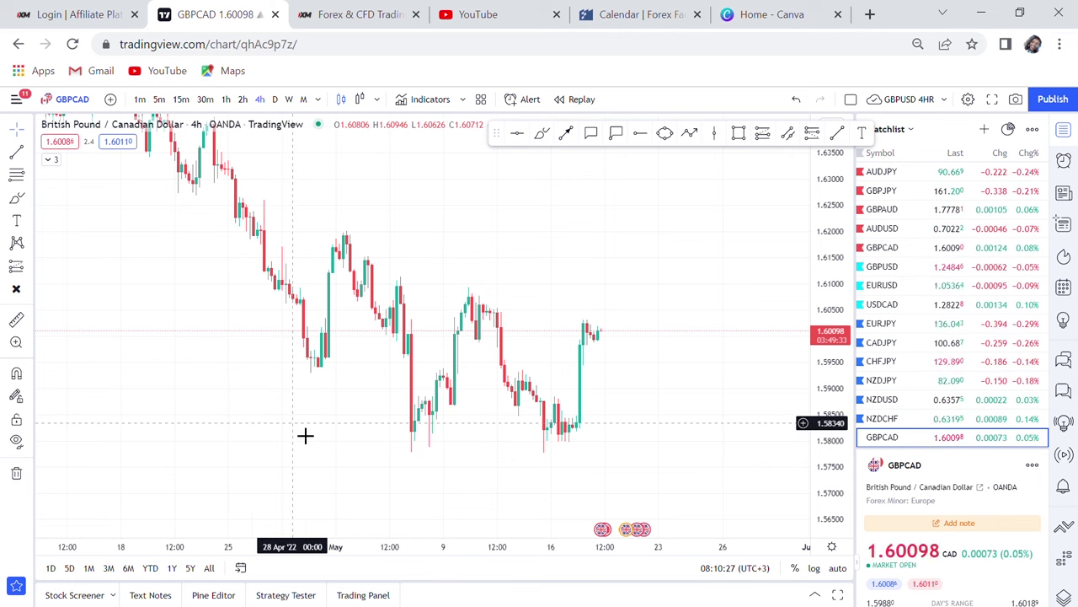
Step: Switch the GBPCAD chart to the monthly timeframe and fit the full price history back to 2004 in view
{"action": "left_click", "coordinate": [304, 99]}
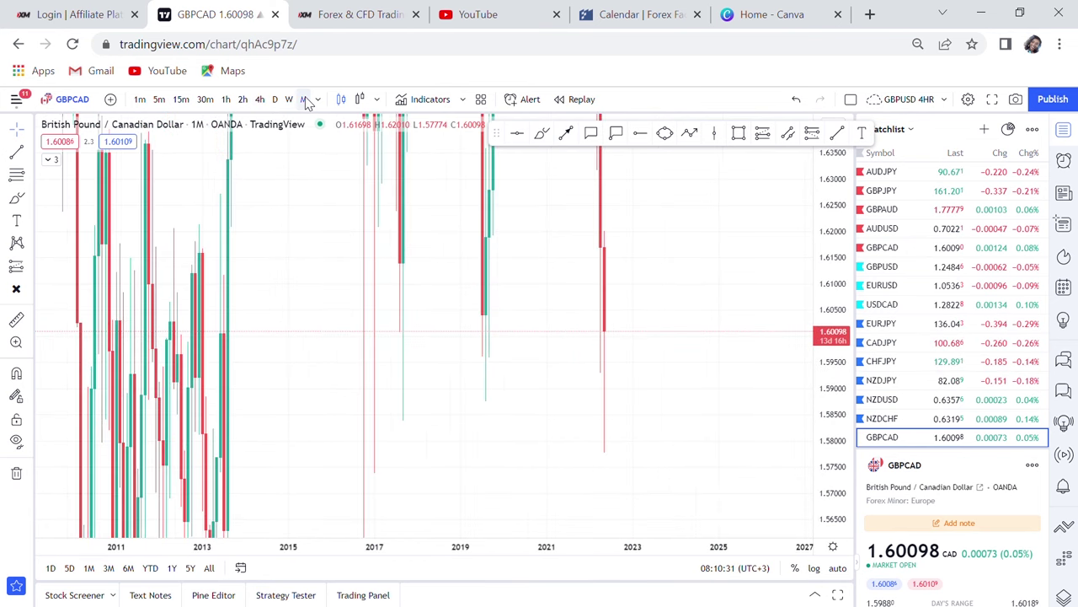
{"action": "double_click", "coordinate": [848, 253]}
{"action": "scroll", "coordinate": [682, 310], "scroll_direction": "down", "scroll_amount": 4}
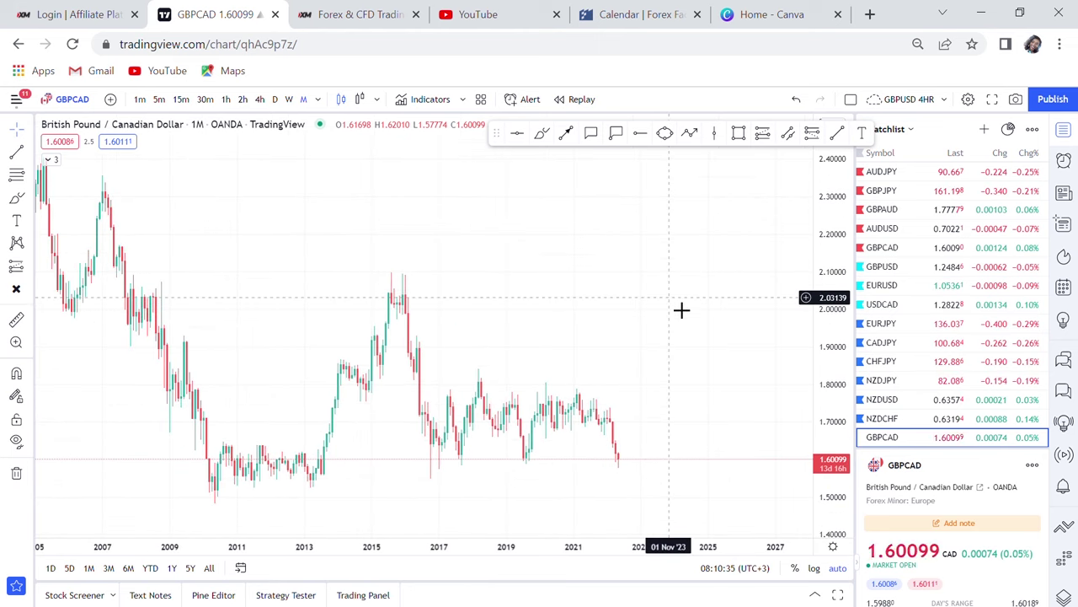
{"action": "scroll", "coordinate": [682, 310], "scroll_direction": "down", "scroll_amount": 5}
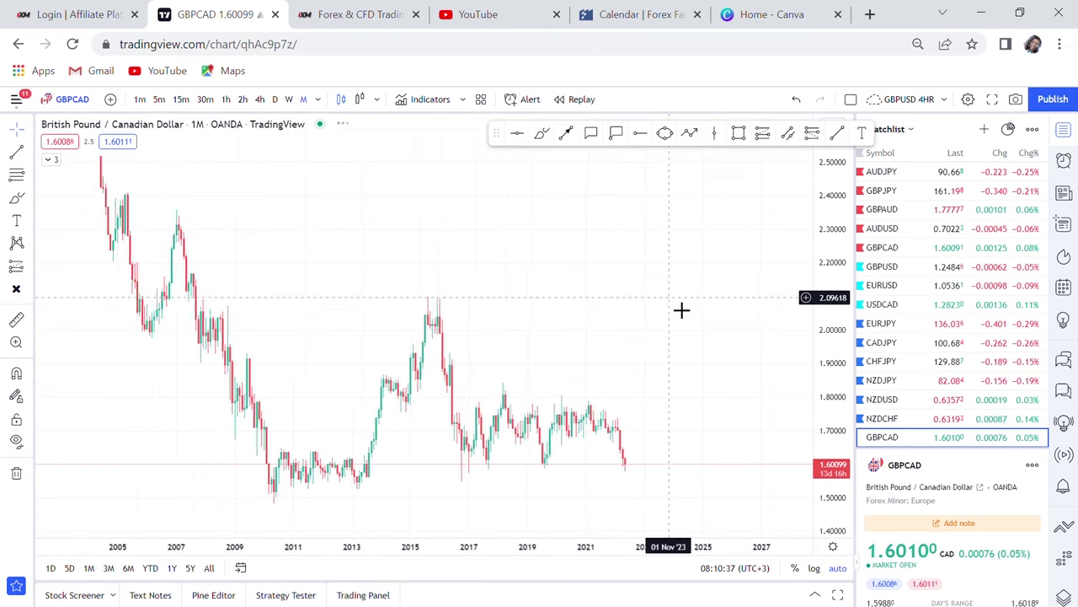
{"action": "left_click_drag", "start_coordinate": [413, 221], "coordinate": [494, 238]}
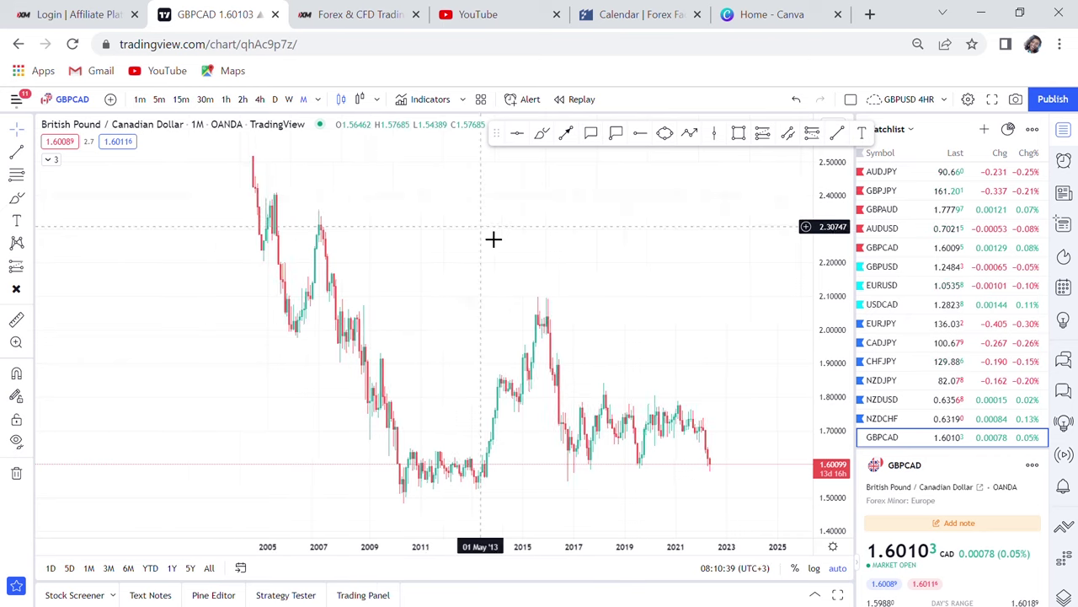
Step: Draw a horizontal line at the chart's all-time high of 2004, at about 2.51876
{"action": "left_click", "coordinate": [517, 135]}
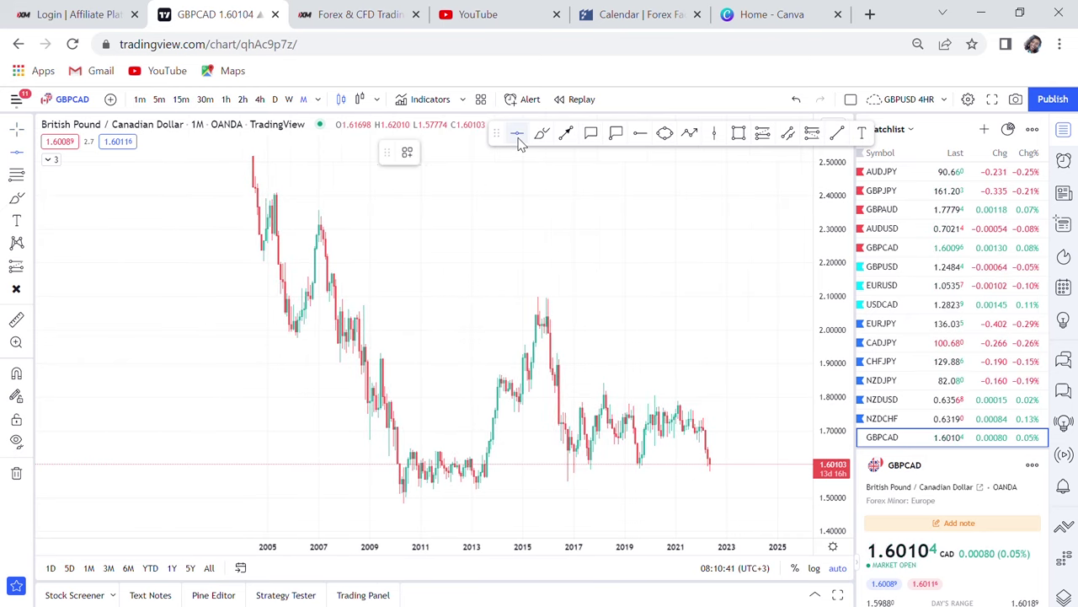
{"action": "left_click", "coordinate": [292, 157]}
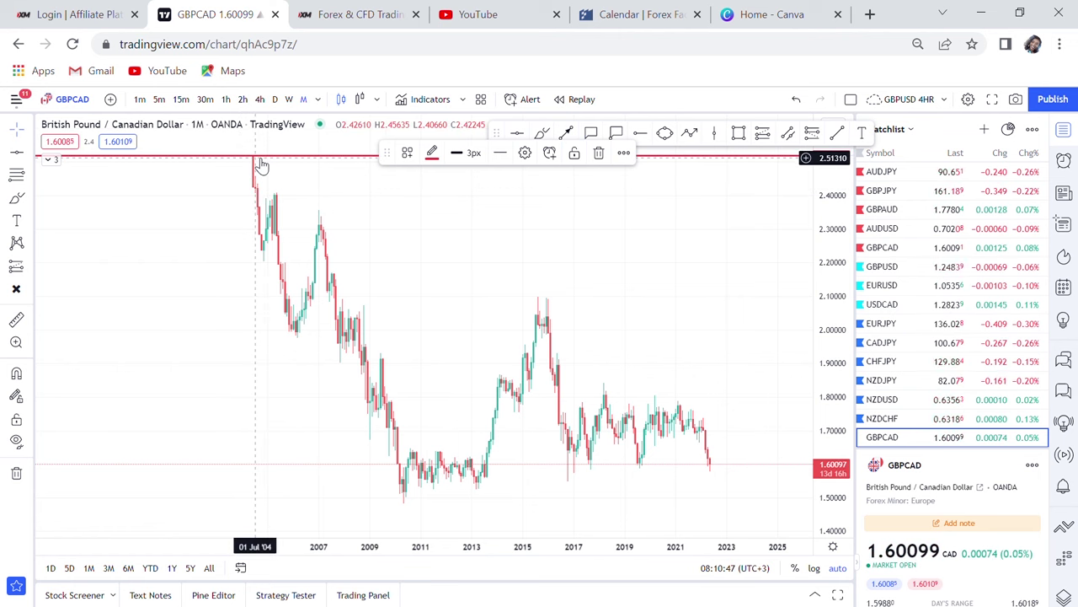
{"action": "left_click_drag", "start_coordinate": [459, 268], "coordinate": [412, 214]}
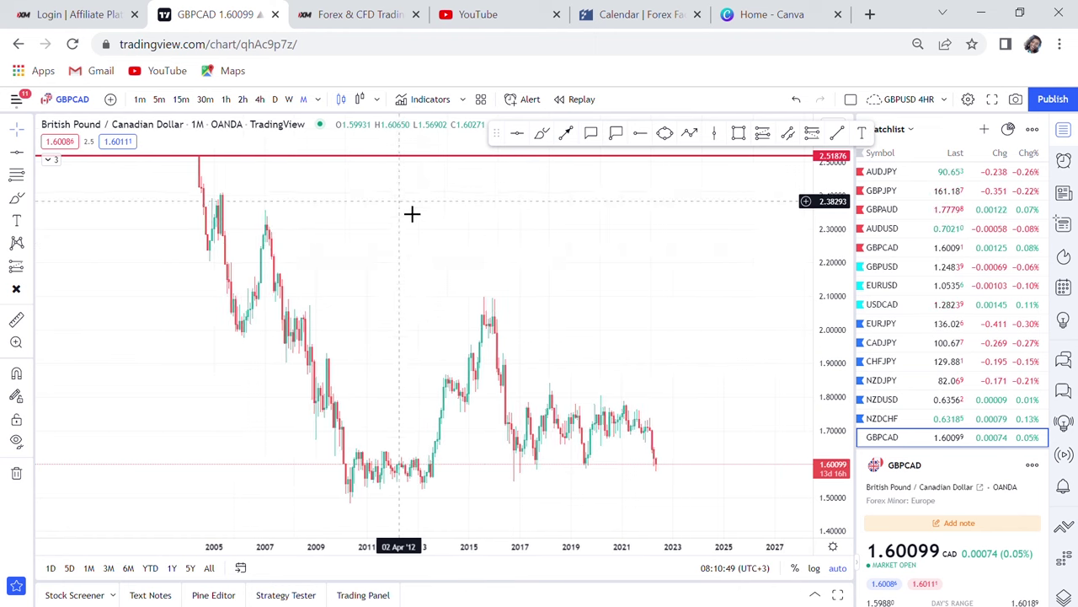
Step: Draw a horizontal line at the 2010 low, at about 1.48410
{"action": "left_click", "coordinate": [517, 133]}
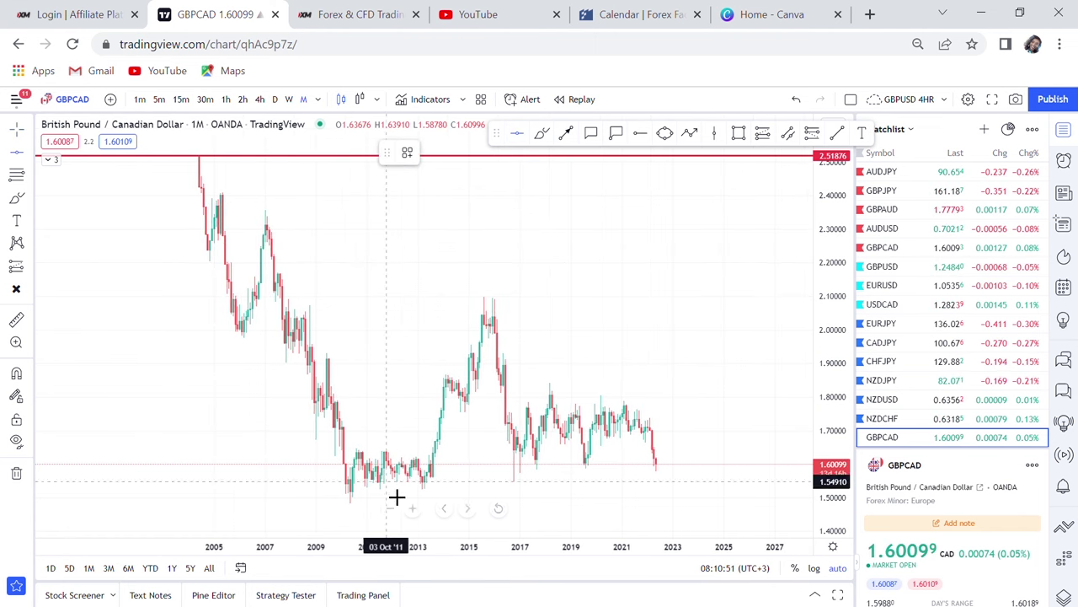
{"action": "left_click_drag", "start_coordinate": [393, 506], "coordinate": [516, 489]}
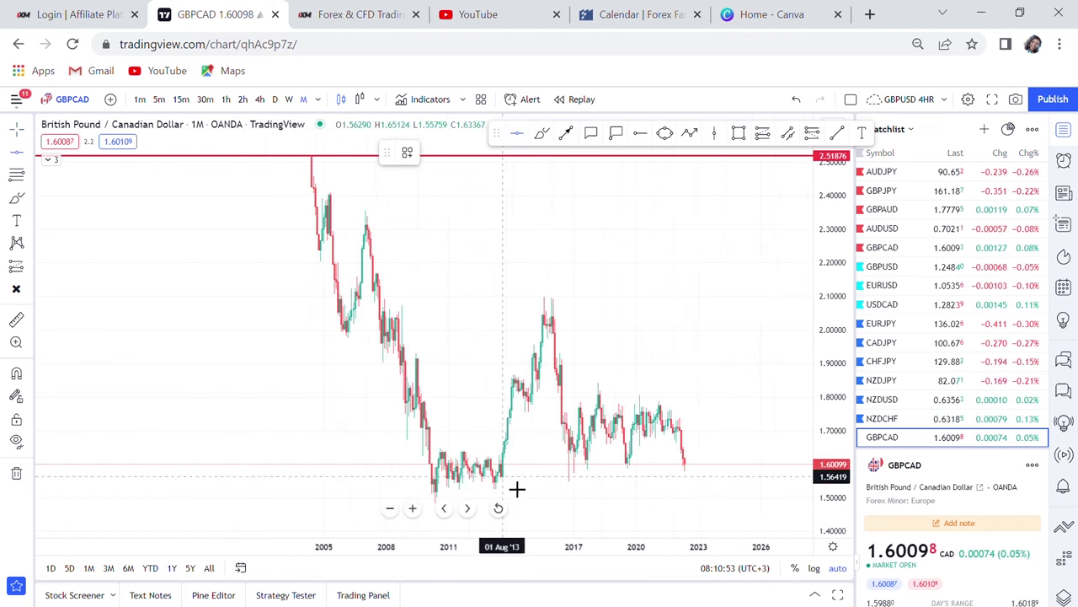
{"action": "left_click_drag", "start_coordinate": [829, 296], "coordinate": [828, 368]}
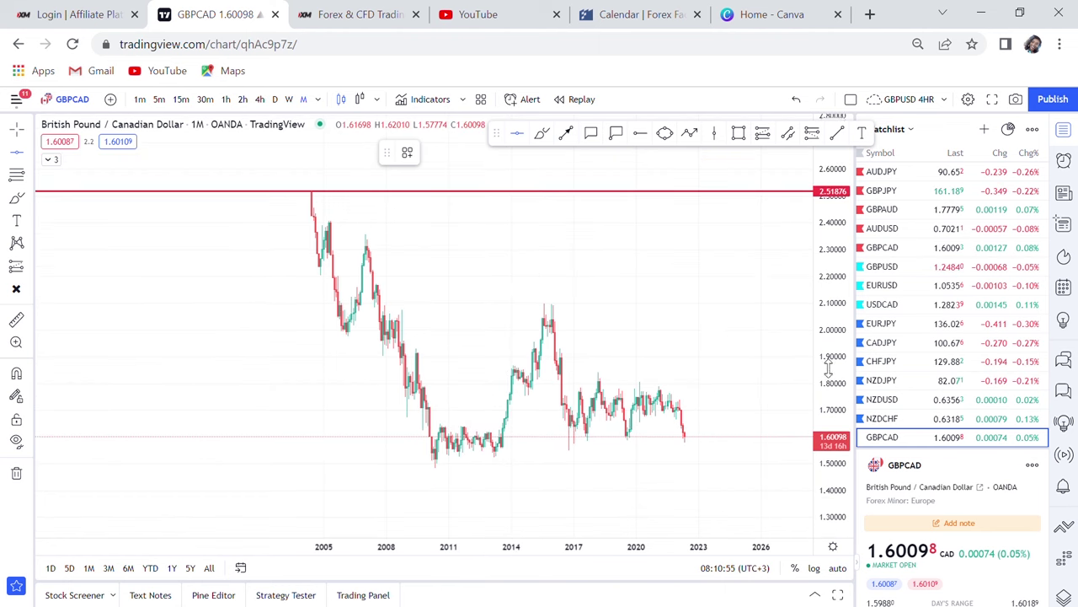
{"action": "left_click", "coordinate": [538, 480]}
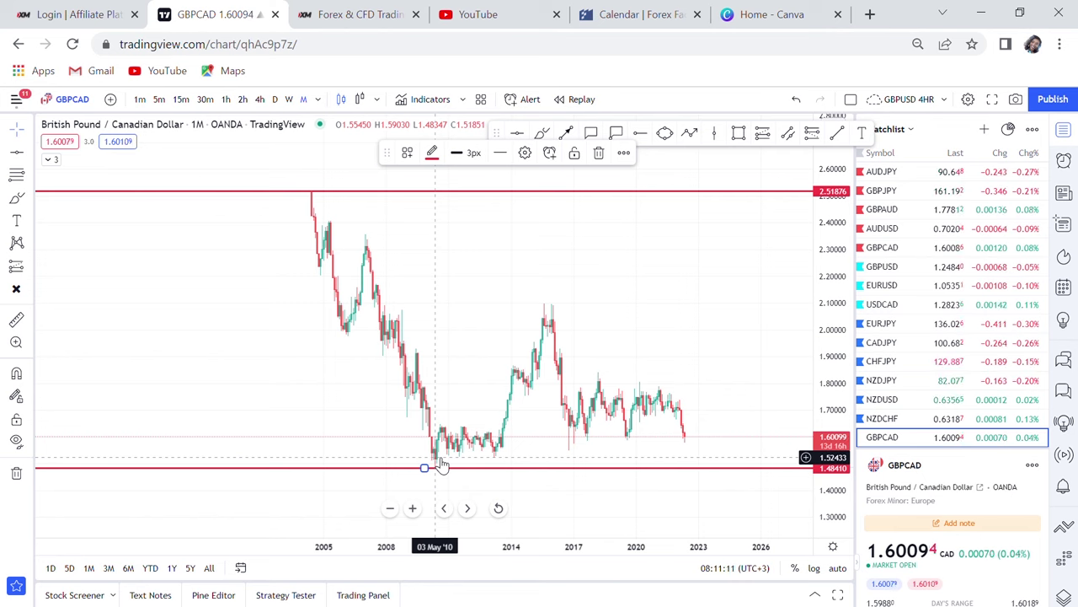
Step: Draw a descending trend line from the June 2004 high across the 2015–2016 peaks to about 1.77 in August 2024
{"action": "scroll", "coordinate": [659, 352], "scroll_direction": "up", "scroll_amount": 2}
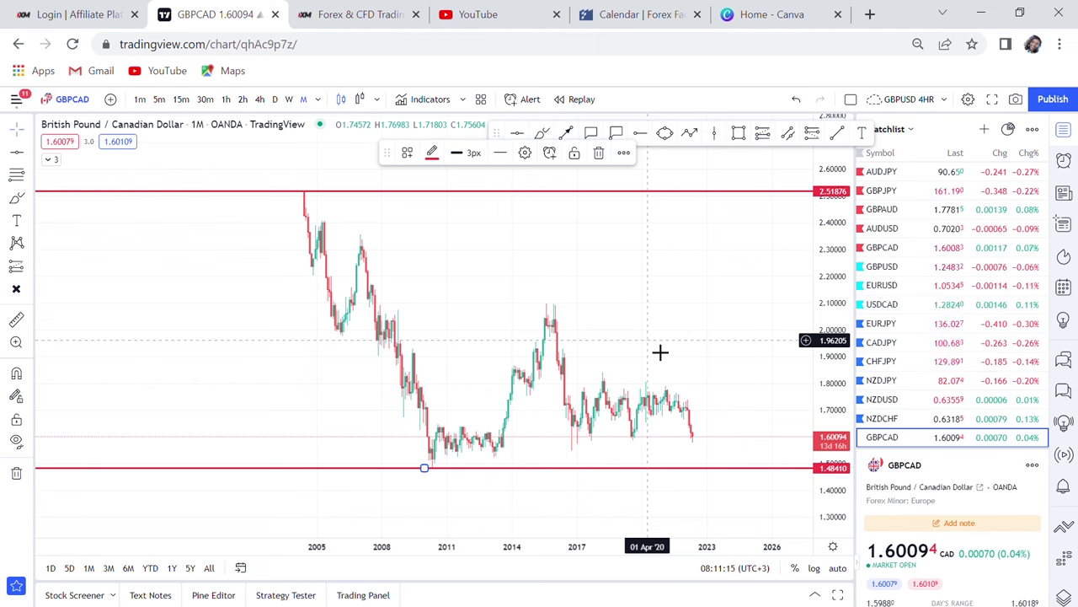
{"action": "scroll", "coordinate": [660, 352], "scroll_direction": "up", "scroll_amount": 2}
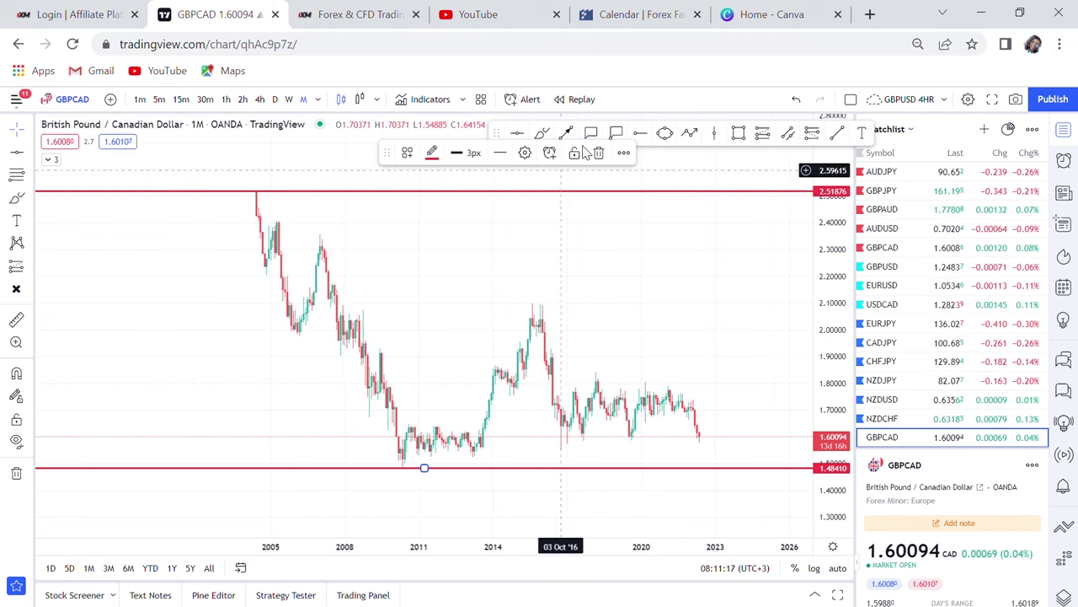
{"action": "left_click", "coordinate": [840, 136]}
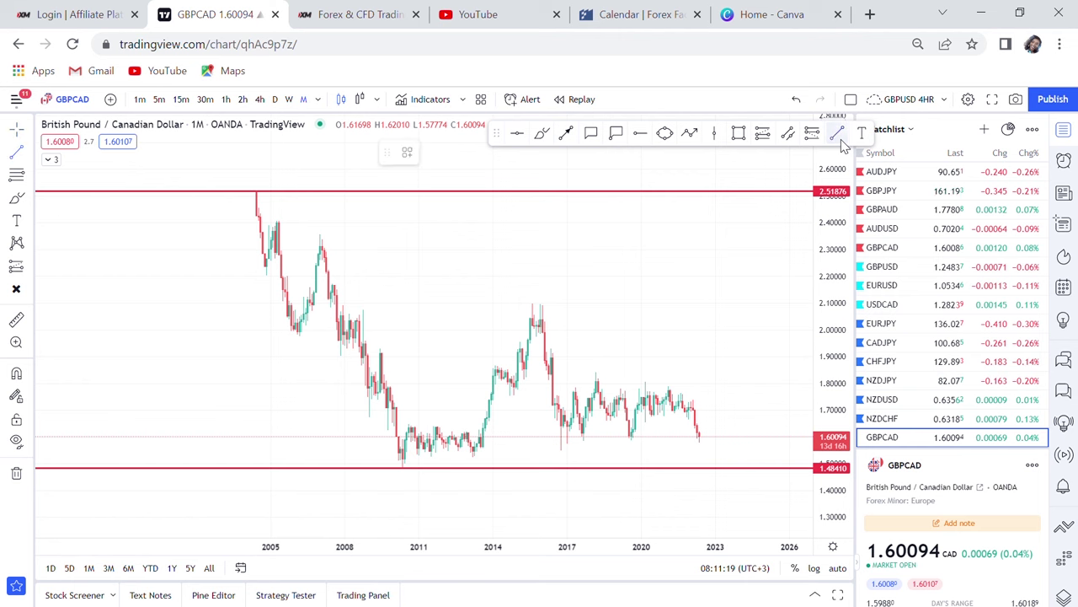
{"action": "left_click", "coordinate": [270, 204]}
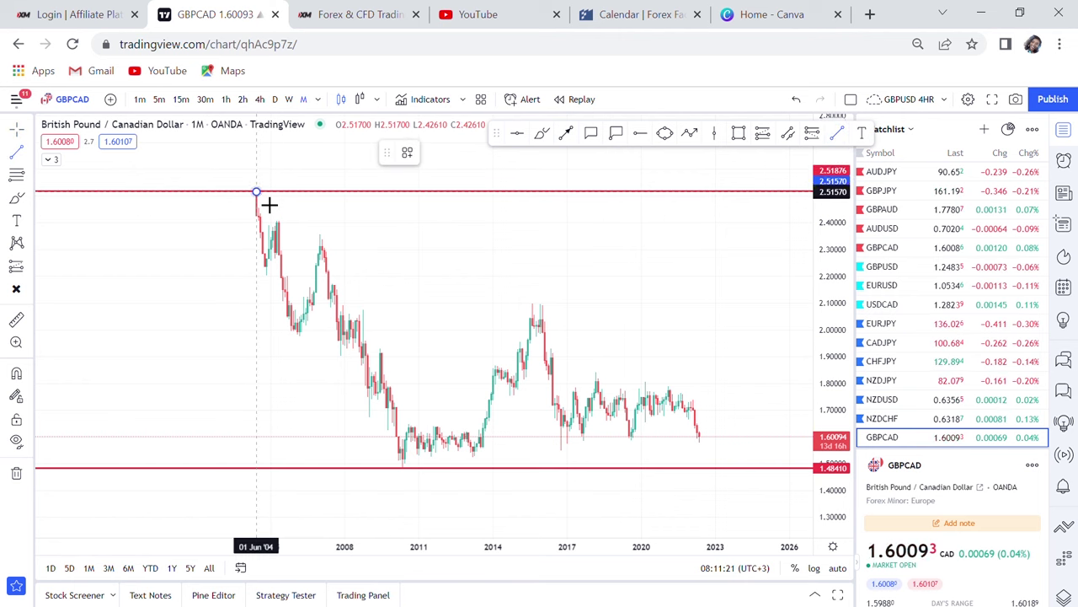
{"action": "left_click", "coordinate": [756, 391]}
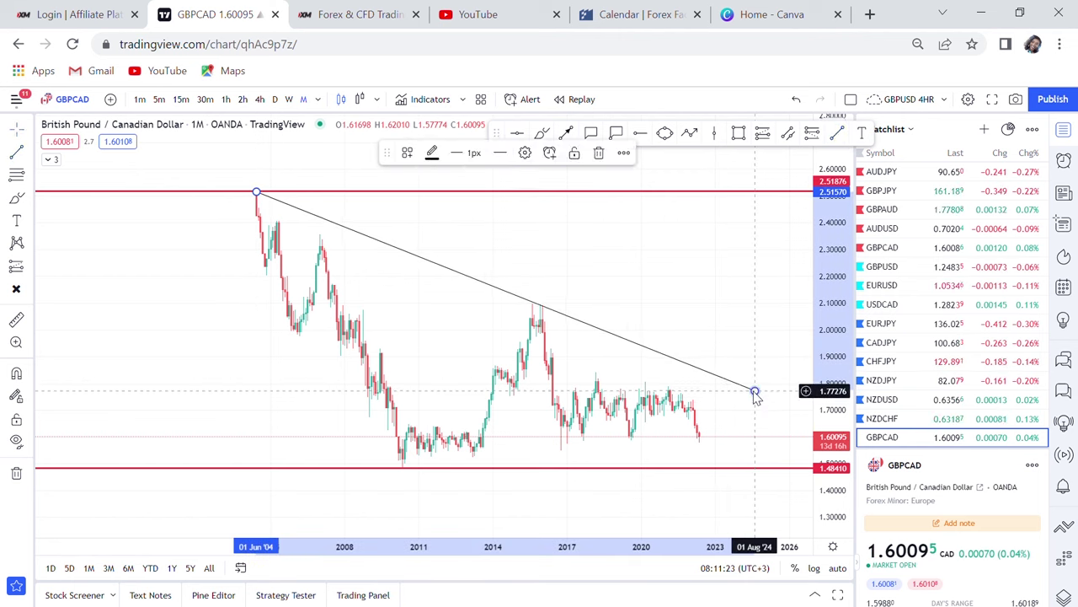
Step: Adjust the long descending trend line, moving its start to about 2.537 before the first candle and its end to about 1.785 in June 2024
{"action": "left_click_drag", "start_coordinate": [652, 334], "coordinate": [611, 325]}
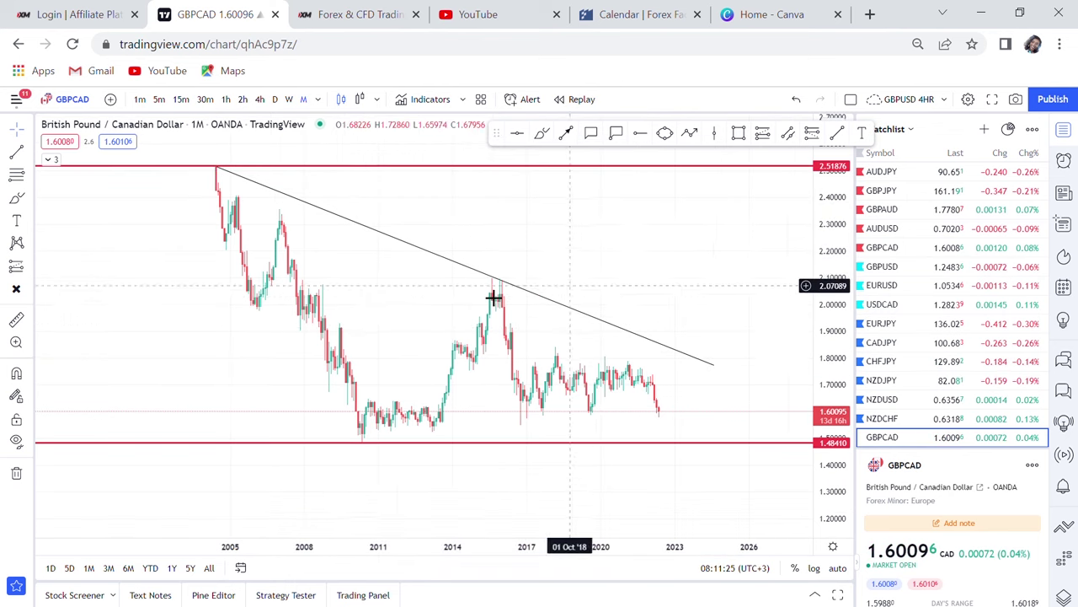
{"action": "left_click", "coordinate": [218, 168]}
{"action": "left_click_drag", "start_coordinate": [219, 169], "coordinate": [203, 162]}
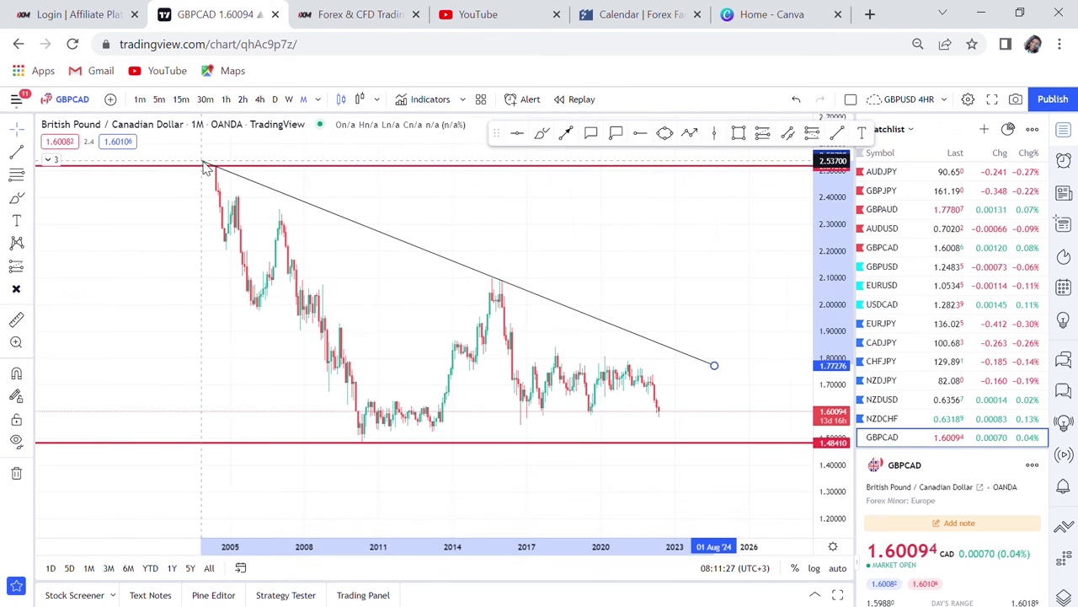
{"action": "left_click", "coordinate": [563, 328]}
{"action": "scroll", "coordinate": [498, 292], "scroll_direction": "right", "scroll_amount": 5}
{"action": "scroll", "coordinate": [498, 292], "scroll_direction": "up", "scroll_amount": 3}
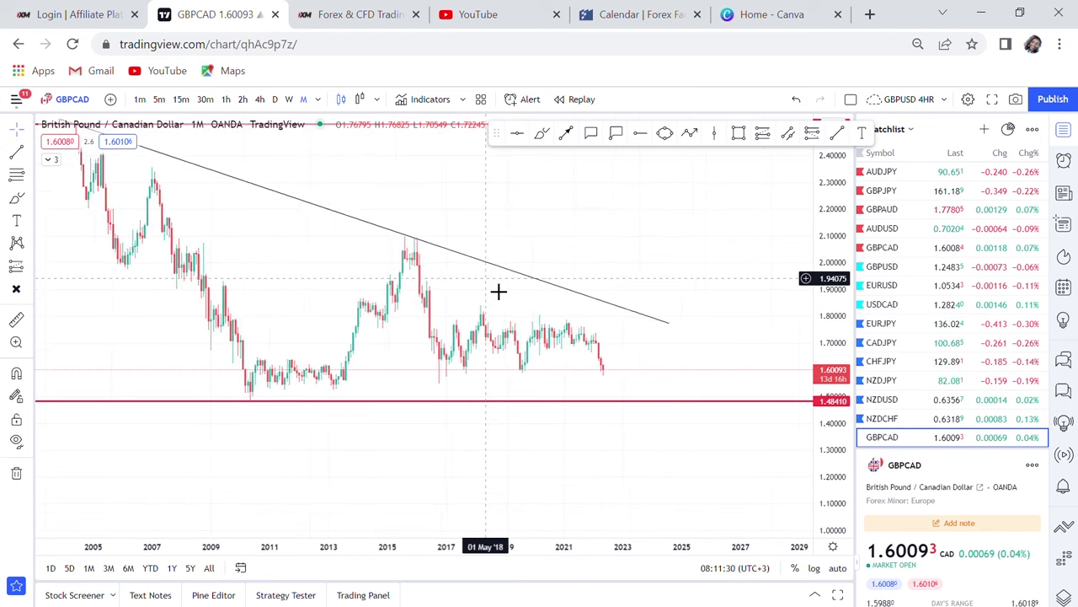
{"action": "left_click", "coordinate": [686, 321]}
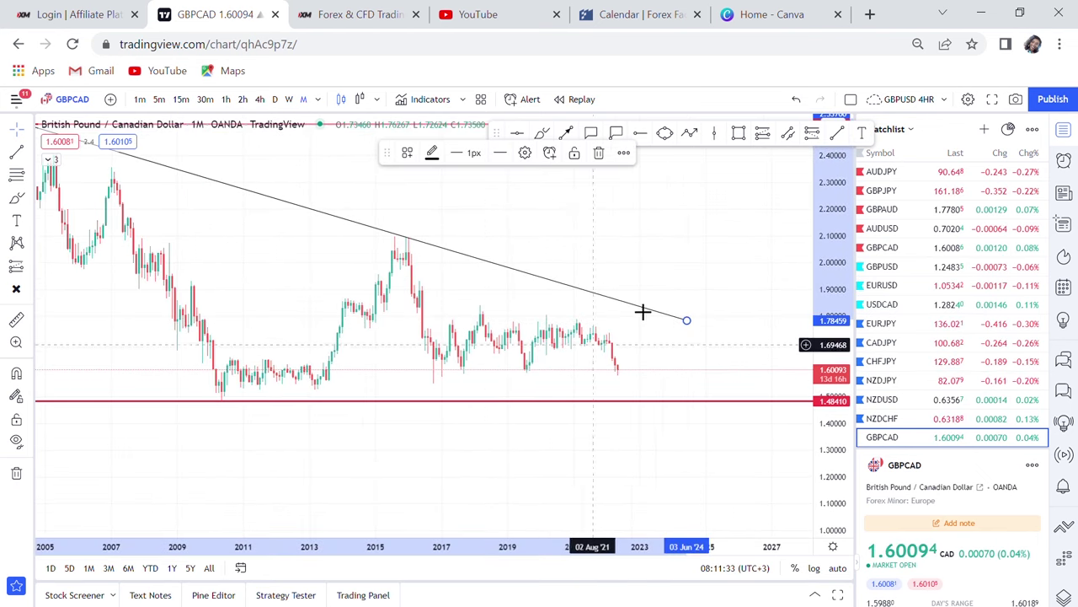
Step: Draw a second descending trend line from the January 2016 high at about 2.092 over the 2021 highs to about 1.666 in May 2023
{"action": "left_click", "coordinate": [840, 134]}
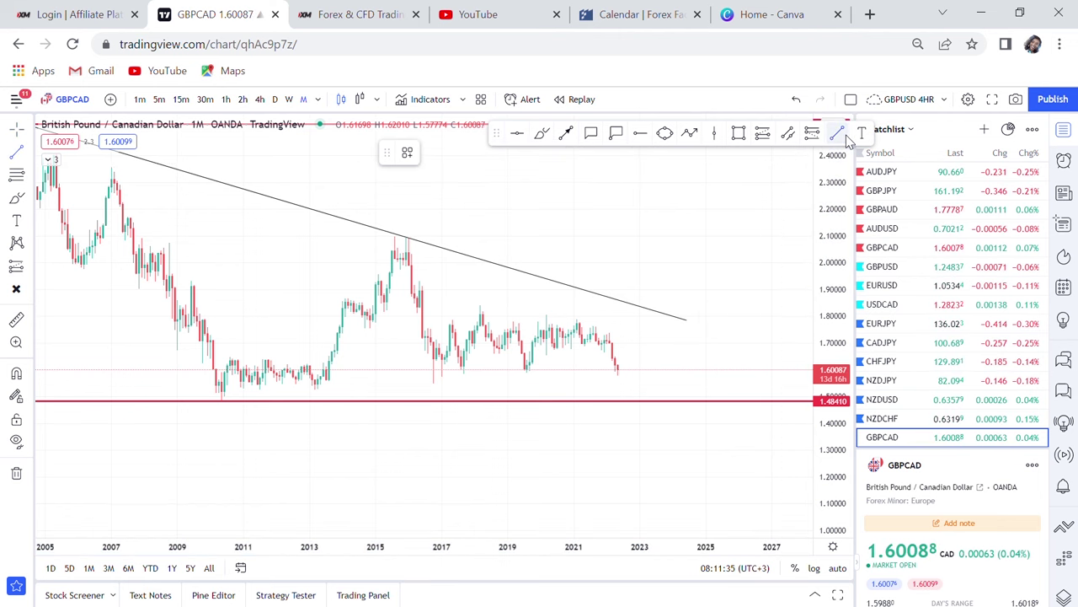
{"action": "left_click", "coordinate": [408, 238]}
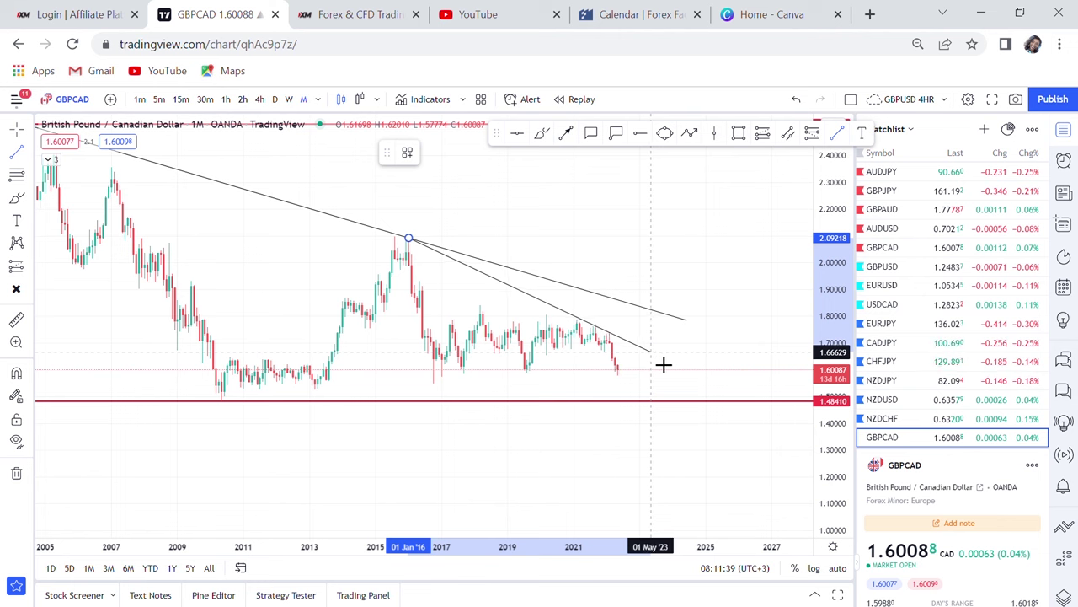
{"action": "left_click", "coordinate": [651, 351]}
{"action": "left_click", "coordinate": [840, 399]}
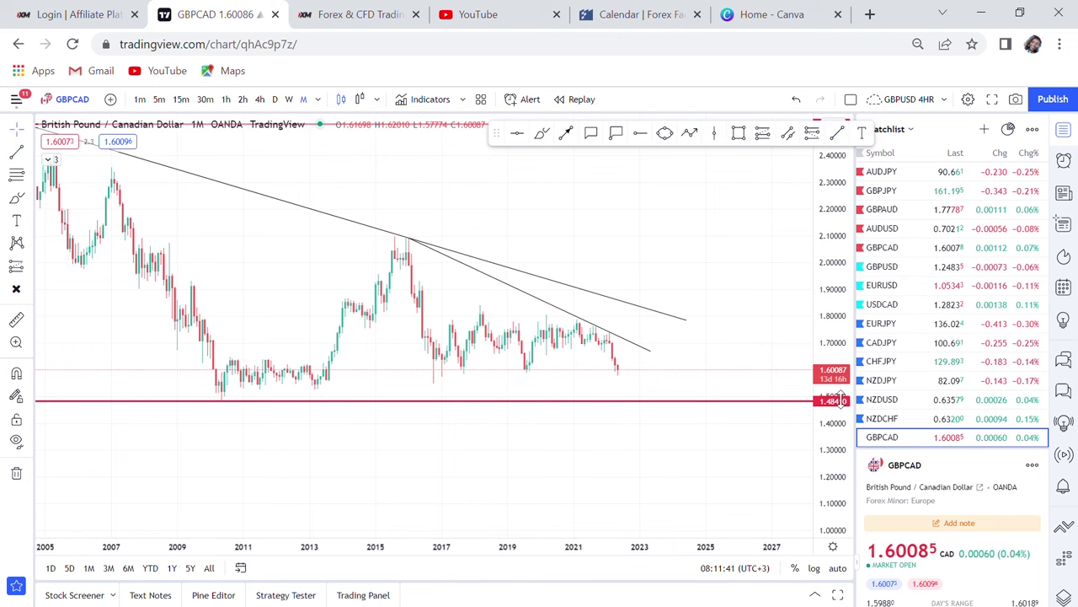
Step: Move the end of the steeper descending trend line to about 1.683 in February 2023
{"action": "left_click_drag", "start_coordinate": [848, 428], "coordinate": [830, 264]}
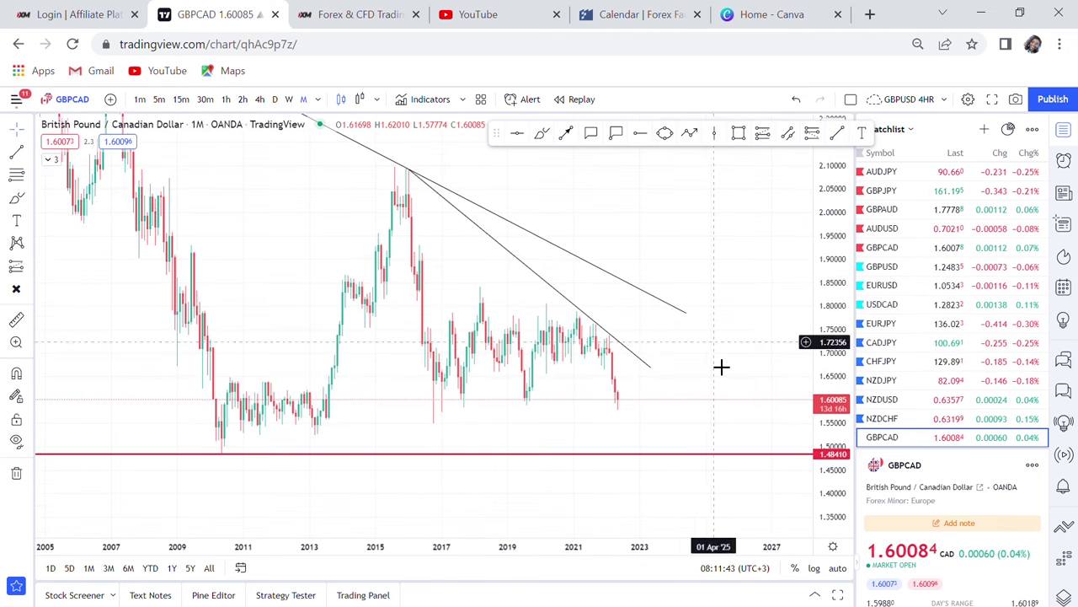
{"action": "left_click_drag", "start_coordinate": [722, 366], "coordinate": [739, 284]}
{"action": "scroll", "coordinate": [739, 284], "scroll_direction": "up", "scroll_amount": 2}
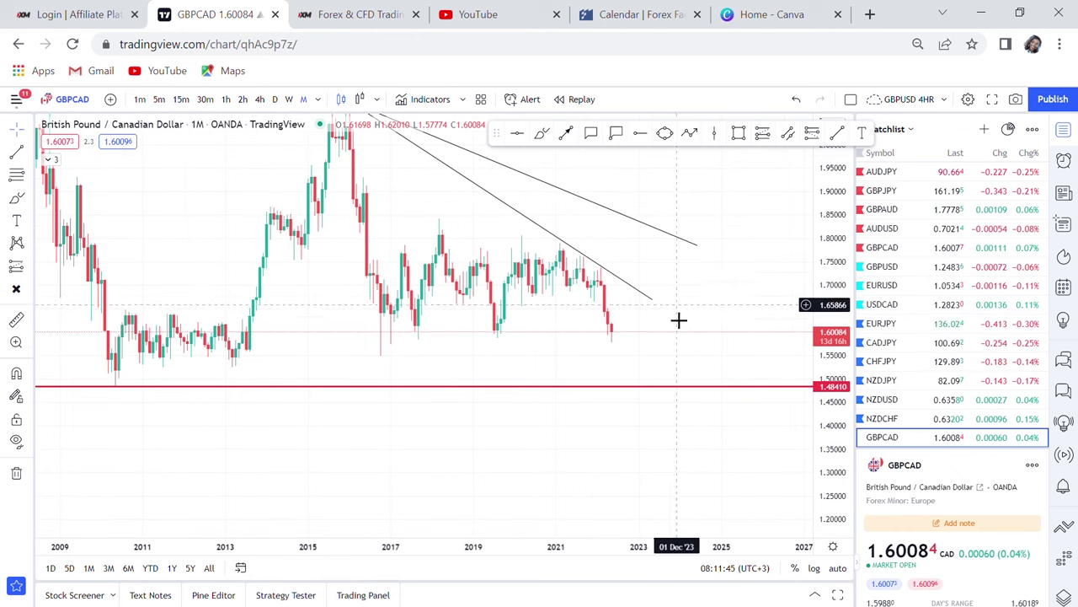
{"action": "left_click", "coordinate": [652, 300]}
{"action": "left_click_drag", "start_coordinate": [652, 301], "coordinate": [642, 292]}
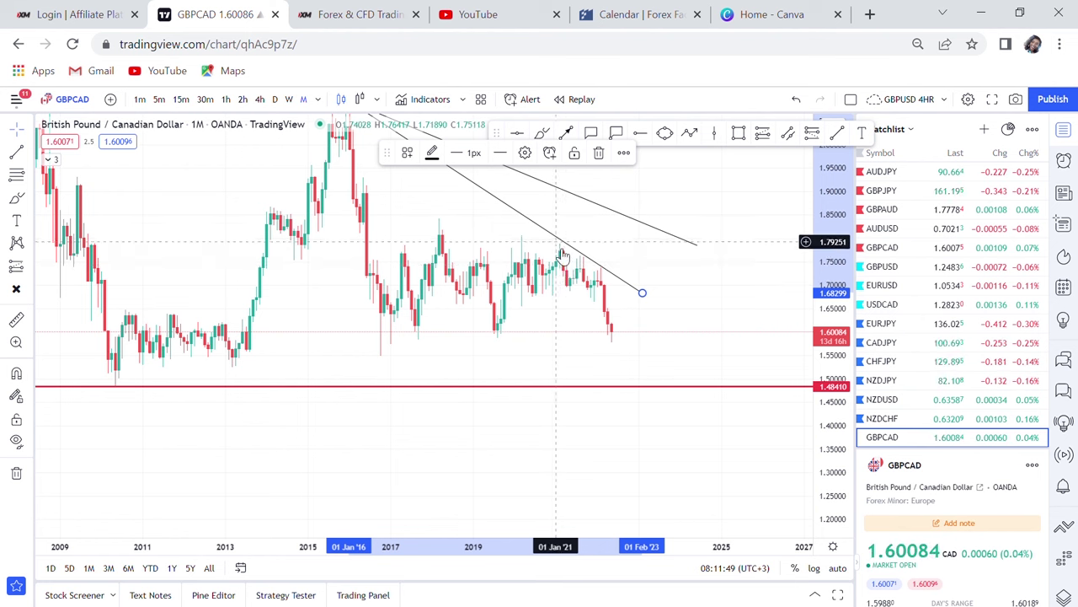
{"action": "left_click", "coordinate": [691, 301]}
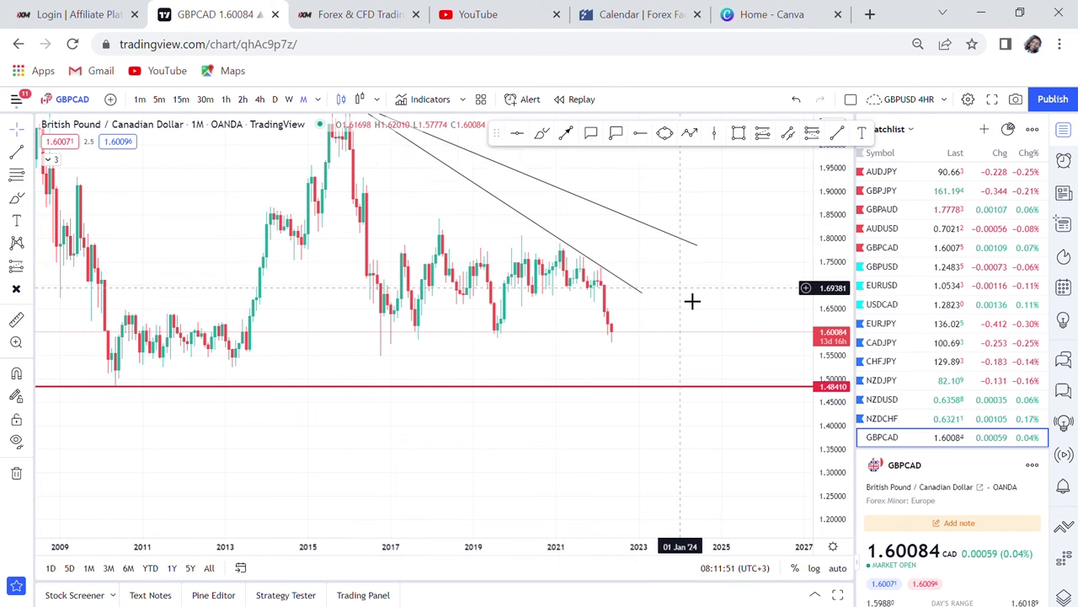
{"action": "left_click_drag", "start_coordinate": [691, 301], "coordinate": [718, 296]}
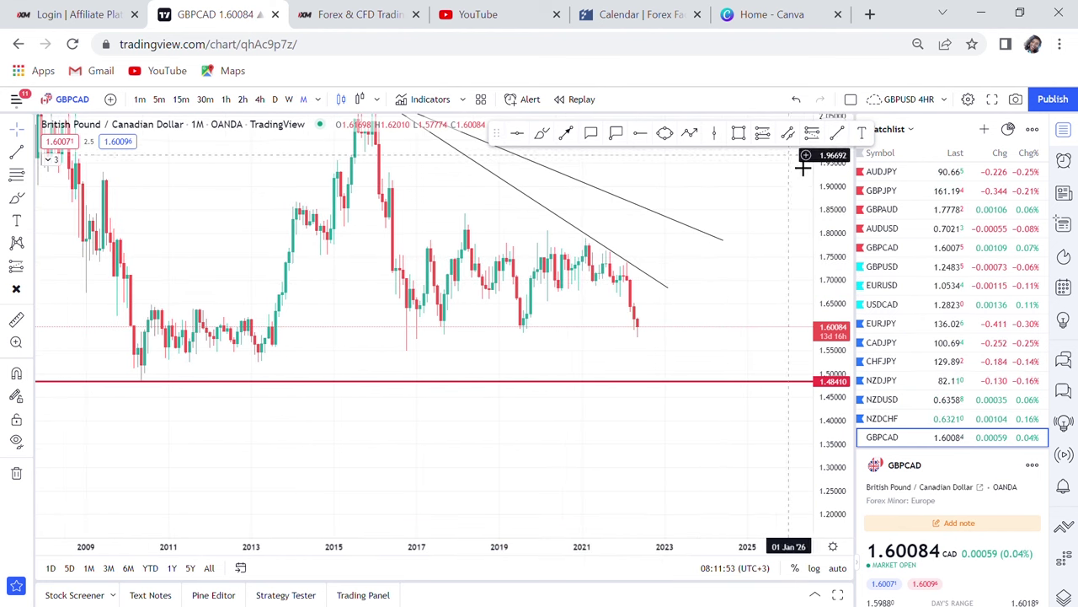
Step: Draw a rising trend line from the May 2010 low at about 1.491 under the later lows to about 1.610 in April 2023
{"action": "left_click", "coordinate": [835, 137]}
{"action": "left_click", "coordinate": [154, 388]}
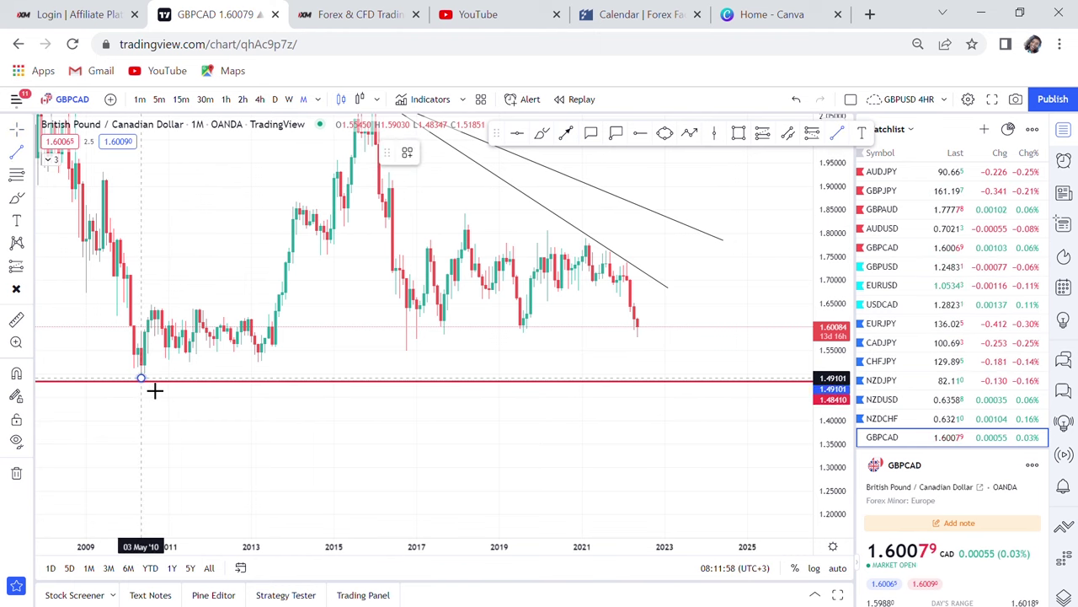
{"action": "left_click", "coordinate": [675, 322]}
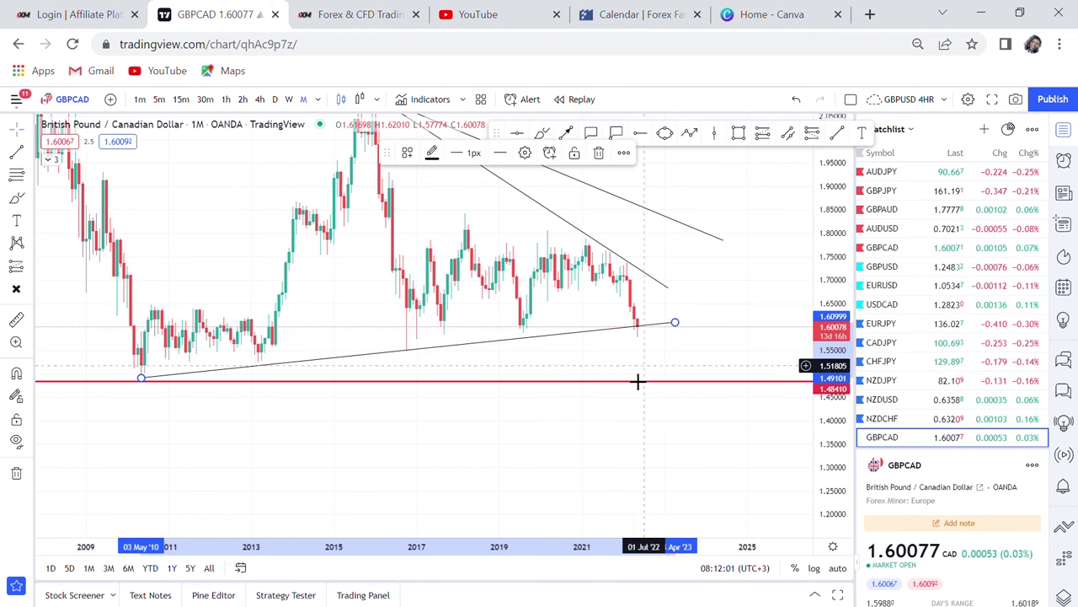
{"action": "scroll", "coordinate": [736, 344], "scroll_direction": "up", "scroll_amount": 3}
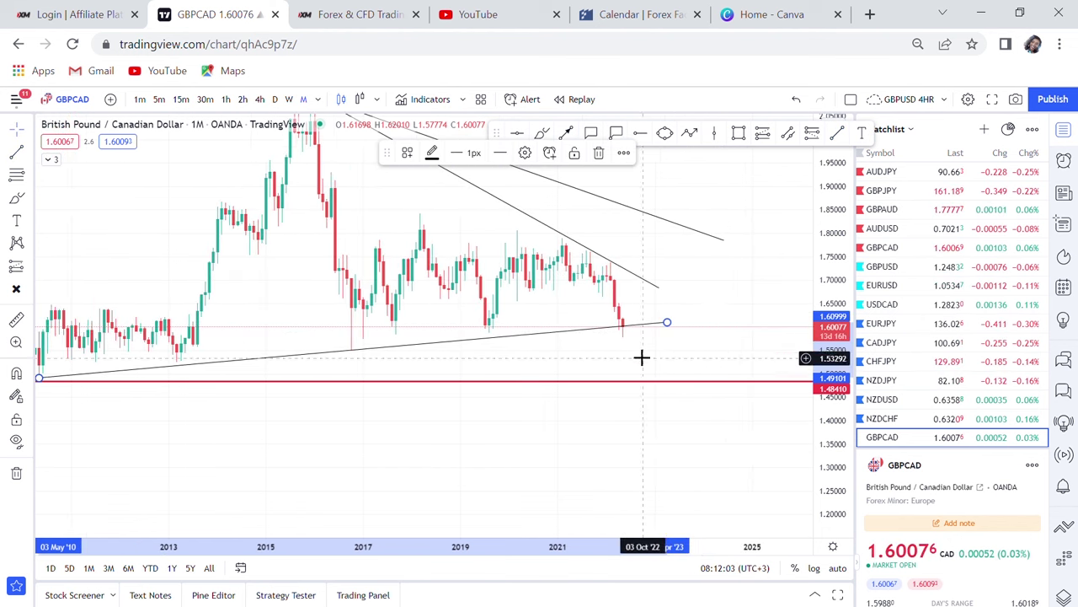
{"action": "left_click", "coordinate": [501, 365]}
{"action": "left_click_drag", "start_coordinate": [512, 363], "coordinate": [558, 358]}
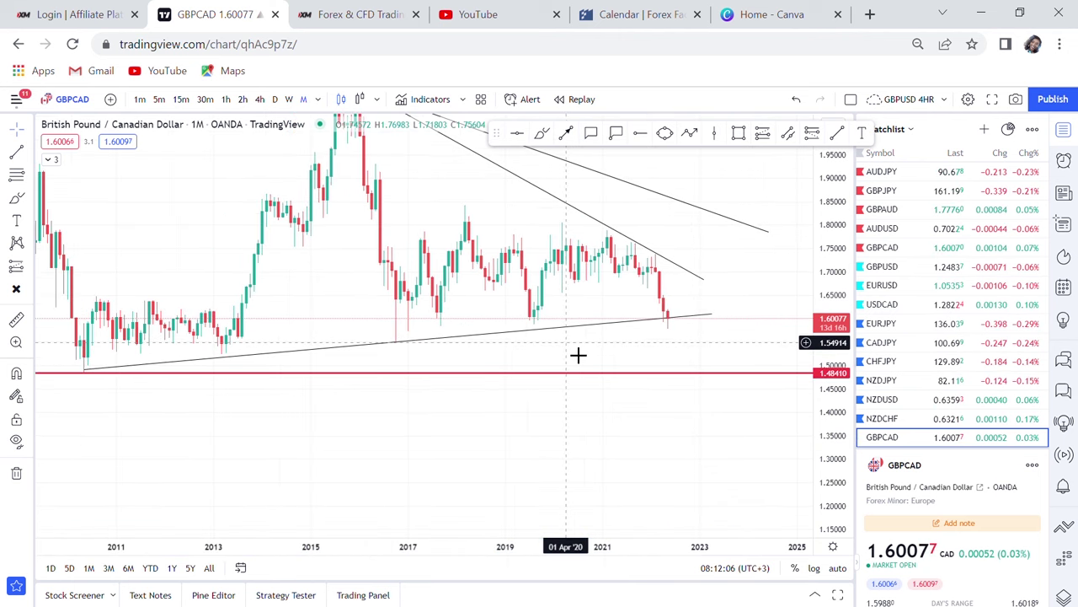
Step: Move the start of the rising trend line to about 1.483 in February 2010
{"action": "left_click", "coordinate": [85, 372]}
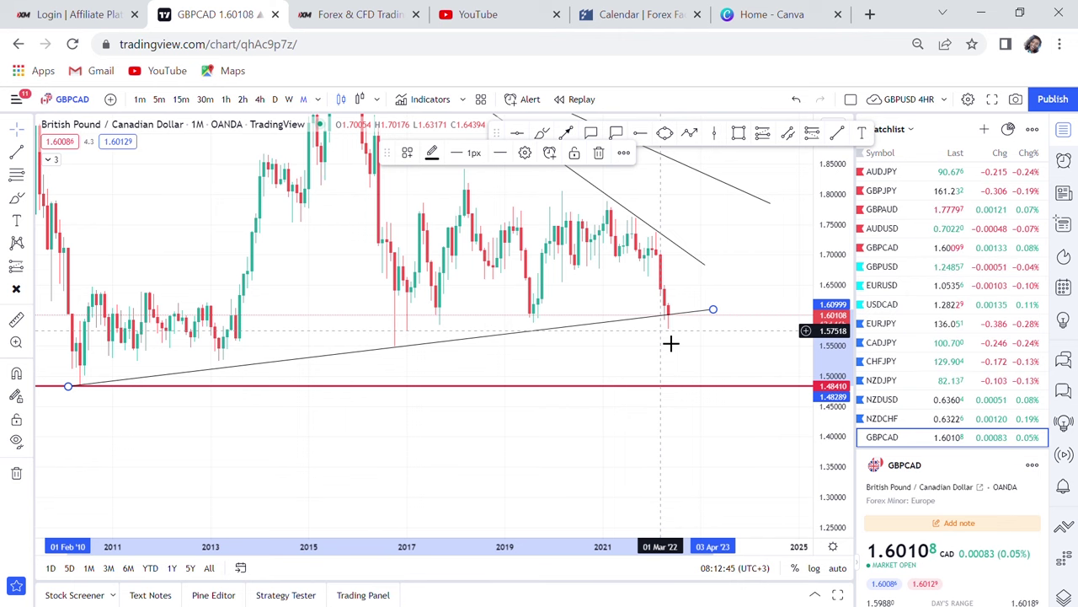
{"action": "left_click_drag", "start_coordinate": [843, 383], "coordinate": [840, 337]}
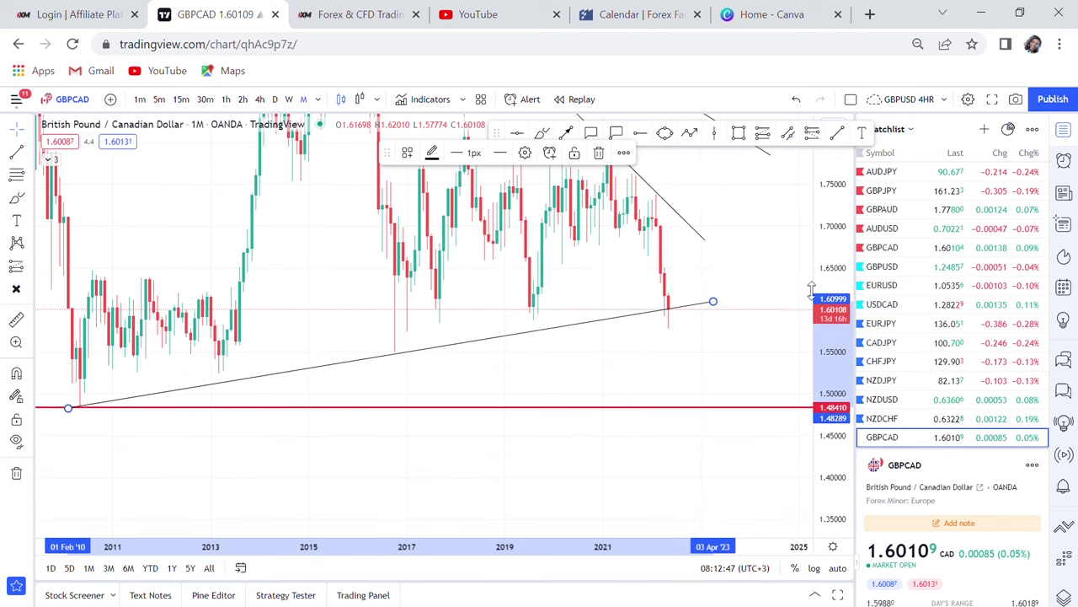
{"action": "scroll", "coordinate": [778, 222], "scroll_direction": "up", "scroll_amount": 1}
{"action": "scroll", "coordinate": [779, 222], "scroll_direction": "up", "scroll_amount": 1}
{"action": "left_click_drag", "start_coordinate": [780, 222], "coordinate": [766, 306]}
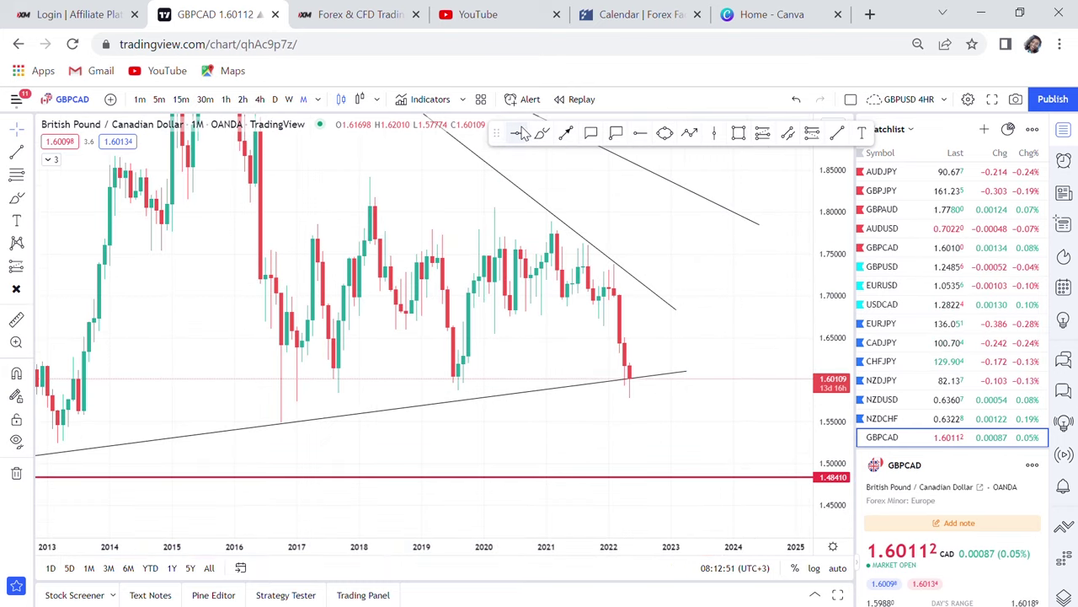
Step: Place a horizontal line at 1.65563, on the early-2020 low
{"action": "left_click", "coordinate": [467, 343]}
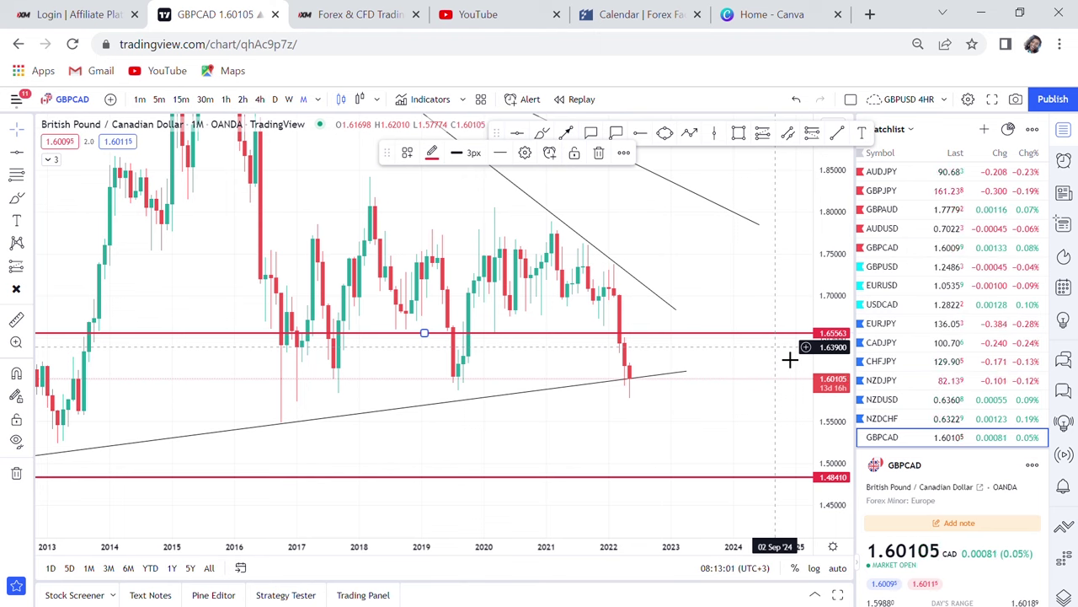
Step: Circle the early-2020 low at the 1.65563 line with the Brush and undo the stroke
{"action": "left_click", "coordinate": [543, 133]}
{"action": "mouse_move", "coordinate": [509, 300]}
{"action": "left_mouse_down"}
{"action": "mouse_move", "coordinate": [489, 332]}
{"action": "mouse_move", "coordinate": [510, 335]}
{"action": "mouse_move", "coordinate": [497, 320]}
{"action": "mouse_move", "coordinate": [508, 302]}
{"action": "left_mouse_up"}
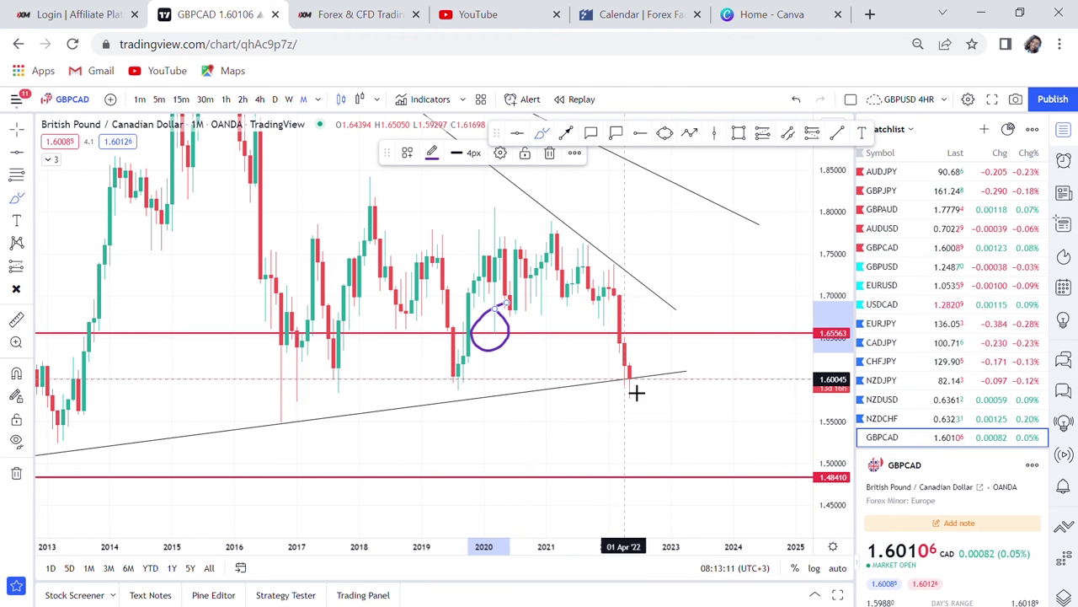
{"action": "left_click", "coordinate": [794, 99]}
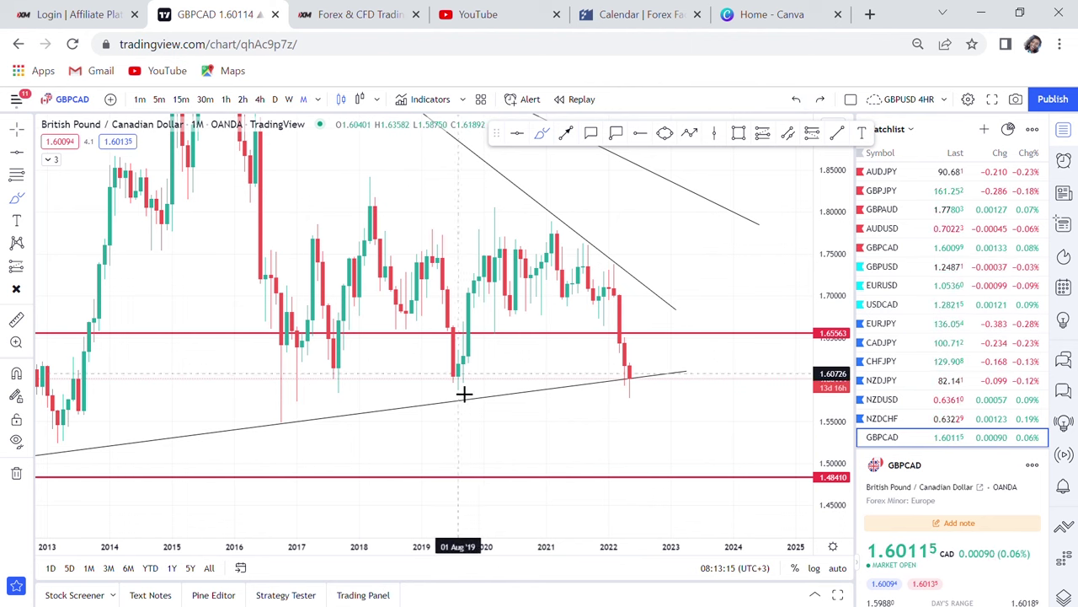
Step: Place a horizontal line at 1.58836, on the August 2019 low
{"action": "left_click", "coordinate": [517, 133]}
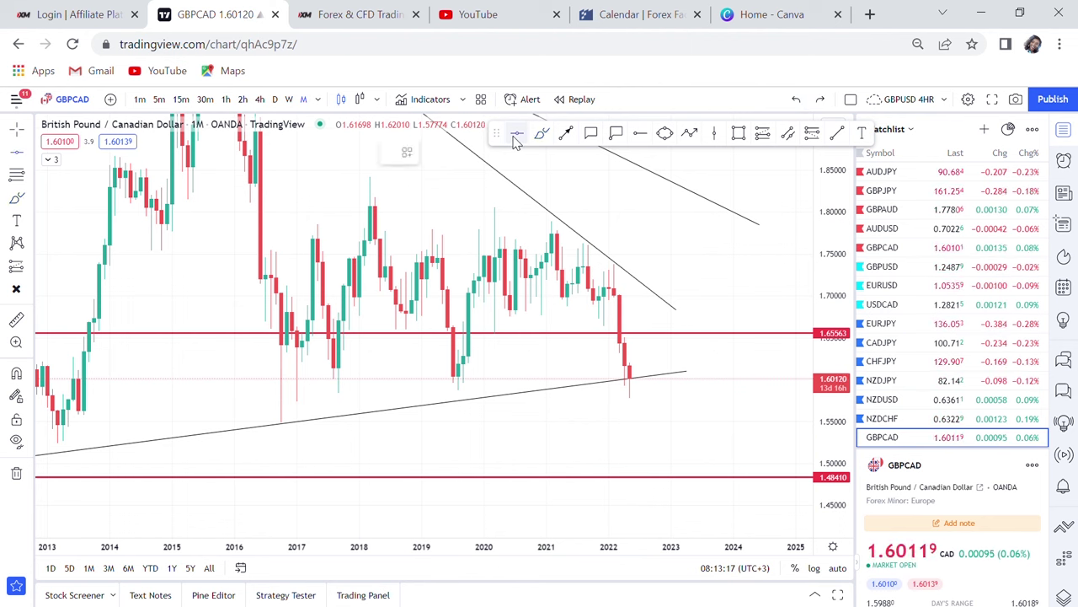
{"action": "left_click", "coordinate": [371, 392]}
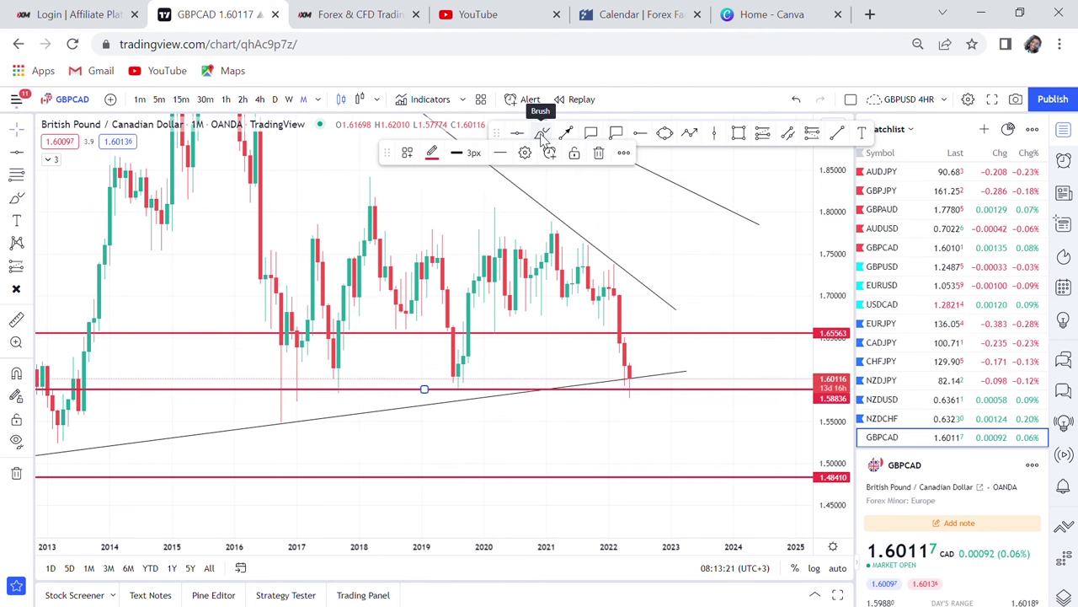
{"action": "left_click", "coordinate": [464, 374]}
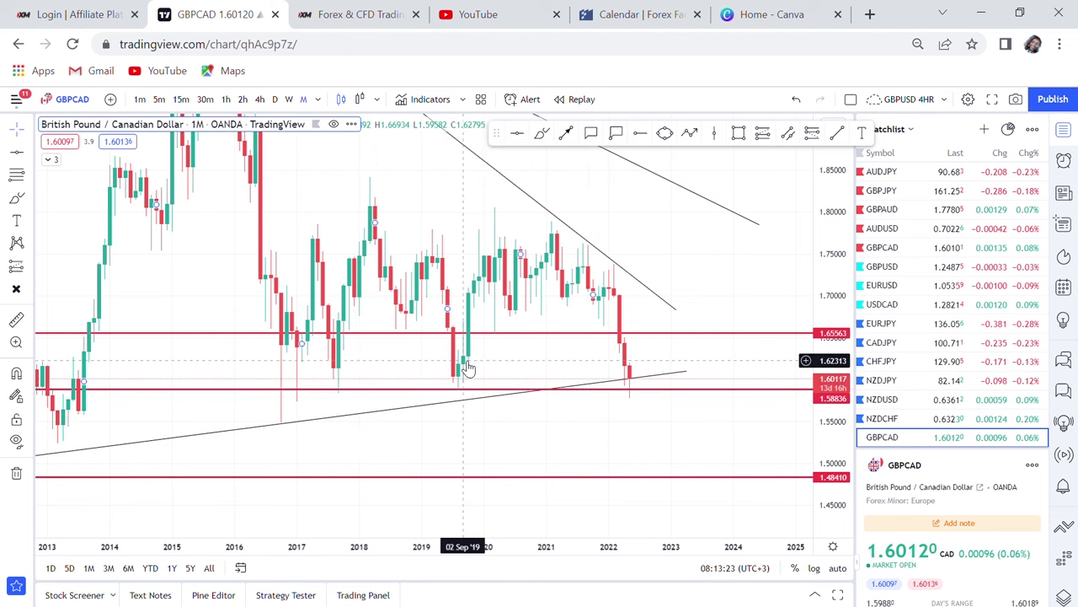
Step: Circle the August 2019 low at the 1.58836 line with the Brush and undo the stroke
{"action": "left_click", "coordinate": [543, 136]}
{"action": "mouse_move", "coordinate": [462, 358]}
{"action": "left_mouse_down"}
{"action": "mouse_move", "coordinate": [458, 373]}
{"action": "mouse_move", "coordinate": [481, 380]}
{"action": "mouse_move", "coordinate": [482, 353]}
{"action": "left_mouse_up"}
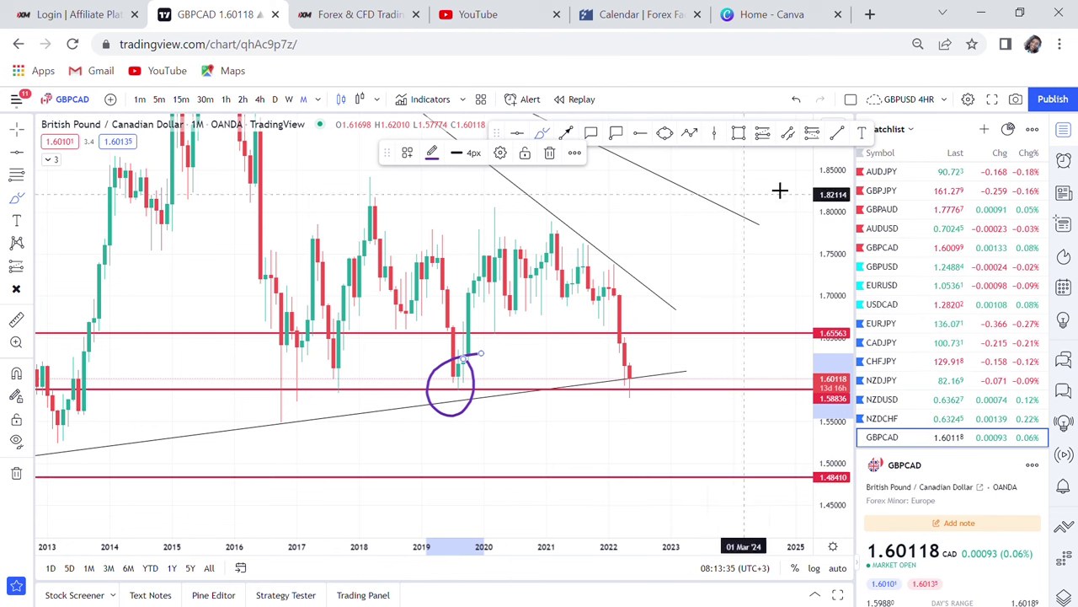
{"action": "left_click", "coordinate": [799, 99]}
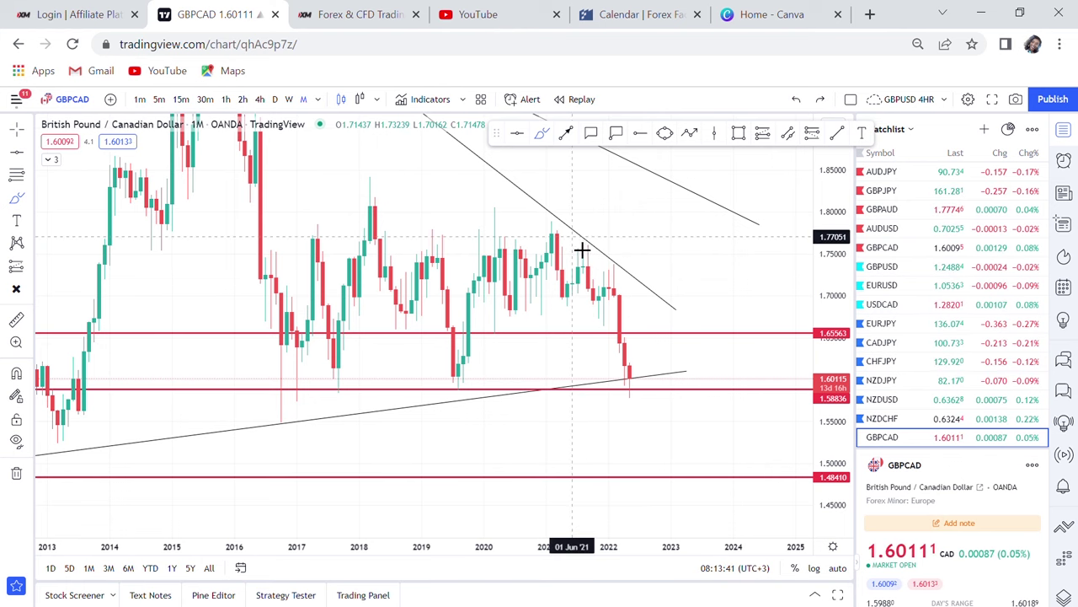
{"action": "left_click", "coordinate": [517, 133]}
{"action": "left_click", "coordinate": [604, 183]}
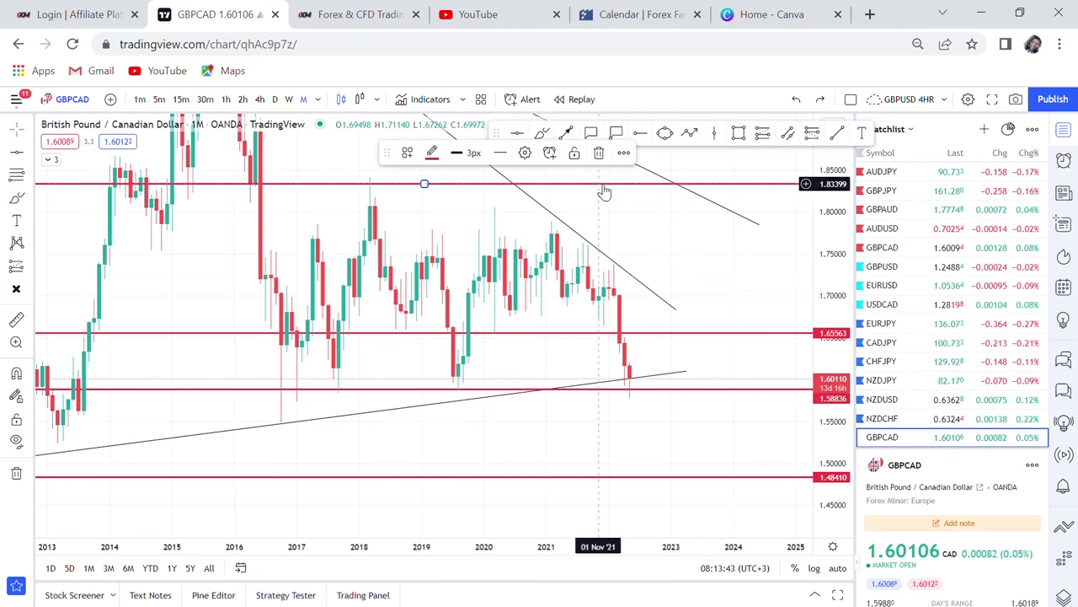
{"action": "left_click", "coordinate": [603, 152]}
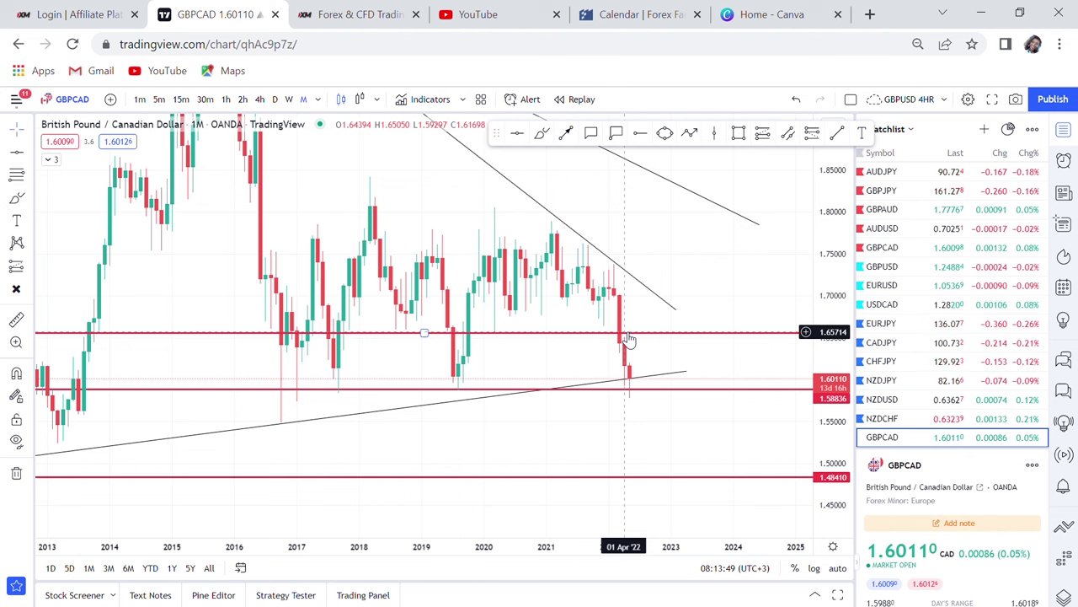
Step: Draw an upward arrow from about 1.599 in June 2022 to about 1.654 in early 2023 and delete it
{"action": "left_click_drag", "start_coordinate": [713, 357], "coordinate": [628, 366]}
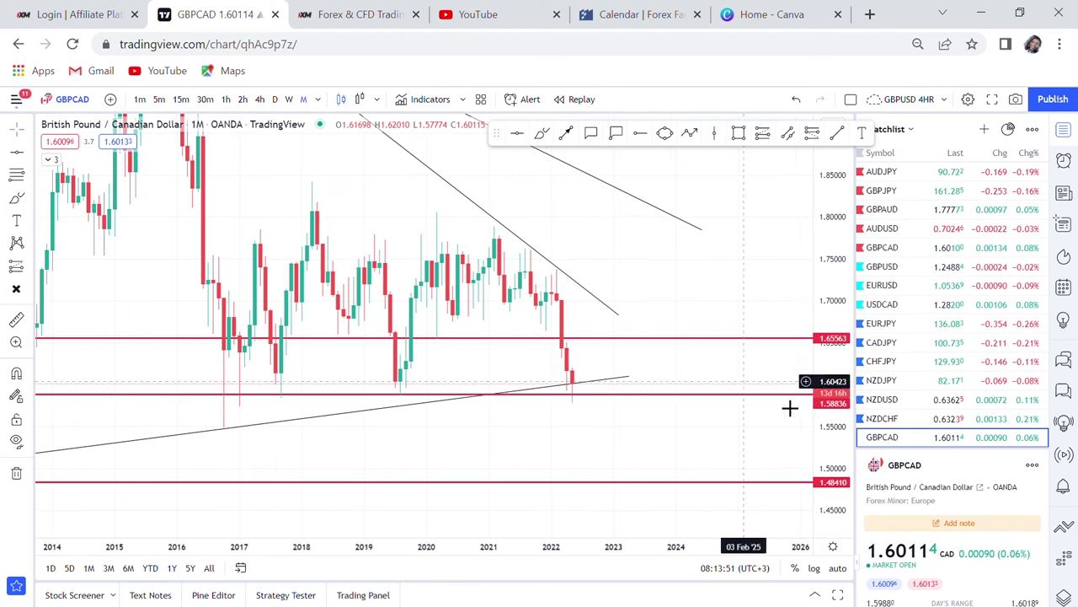
{"action": "left_click_drag", "start_coordinate": [826, 450], "coordinate": [811, 296]}
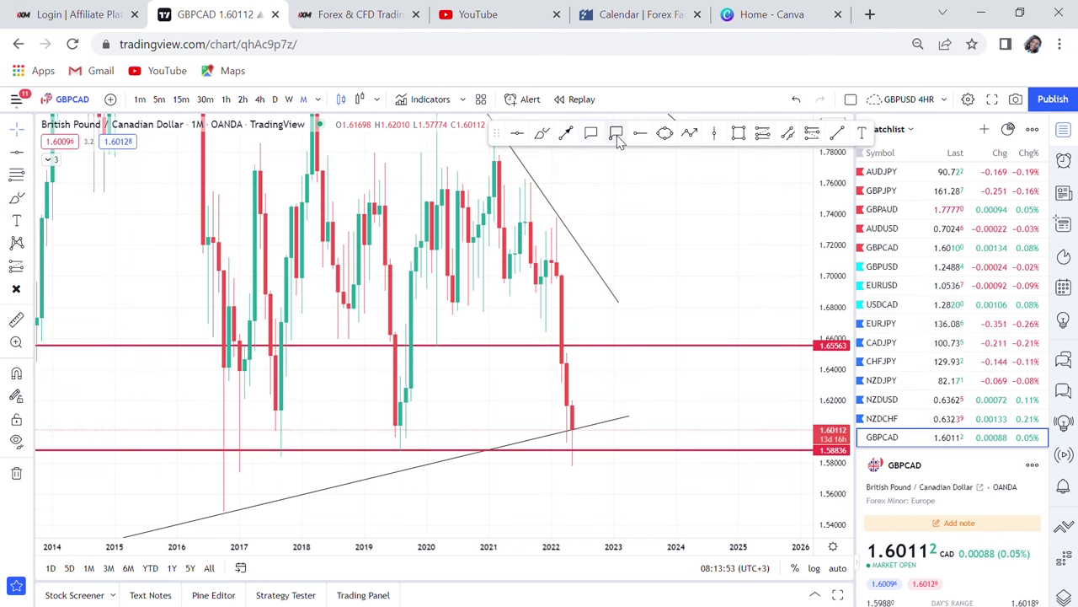
{"action": "left_click", "coordinate": [568, 134]}
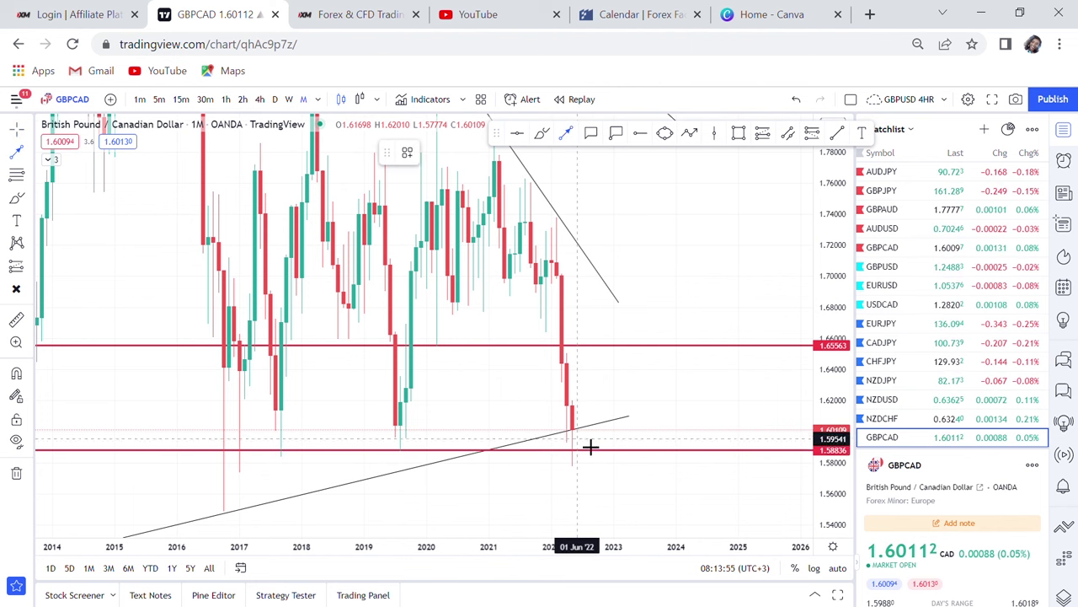
{"action": "mouse_move", "coordinate": [577, 432]}
{"action": "left_mouse_down"}
{"action": "mouse_move", "coordinate": [613, 331]}
{"action": "mouse_move", "coordinate": [513, 366]}
{"action": "mouse_move", "coordinate": [421, 333]}
{"action": "mouse_move", "coordinate": [662, 363]}
{"action": "mouse_move", "coordinate": [481, 368]}
{"action": "mouse_move", "coordinate": [638, 378]}
{"action": "mouse_move", "coordinate": [618, 352]}
{"action": "left_mouse_up"}
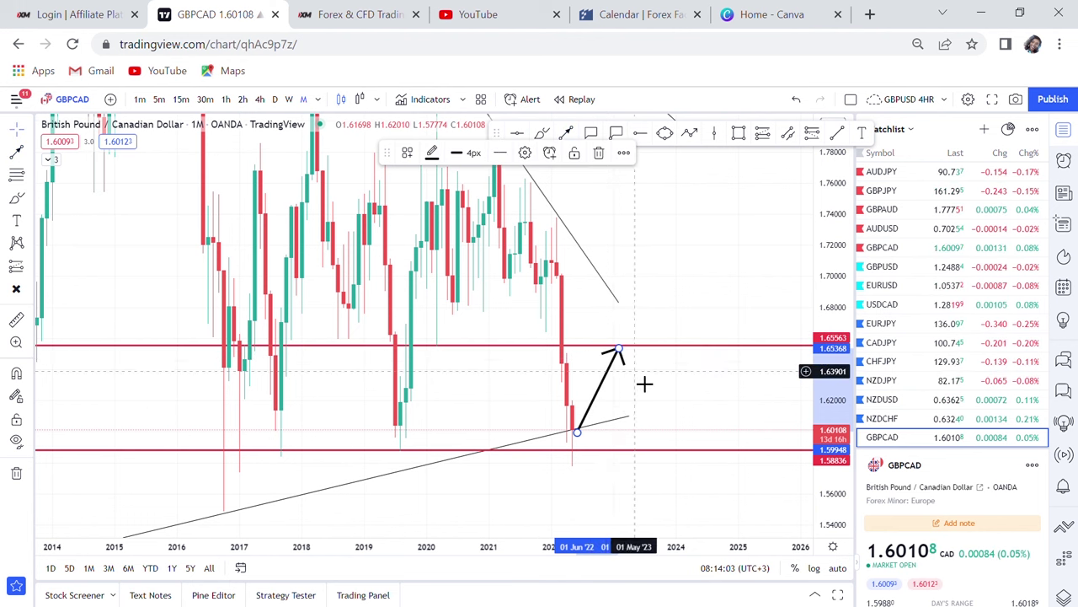
{"action": "key", "text": "Delete"}
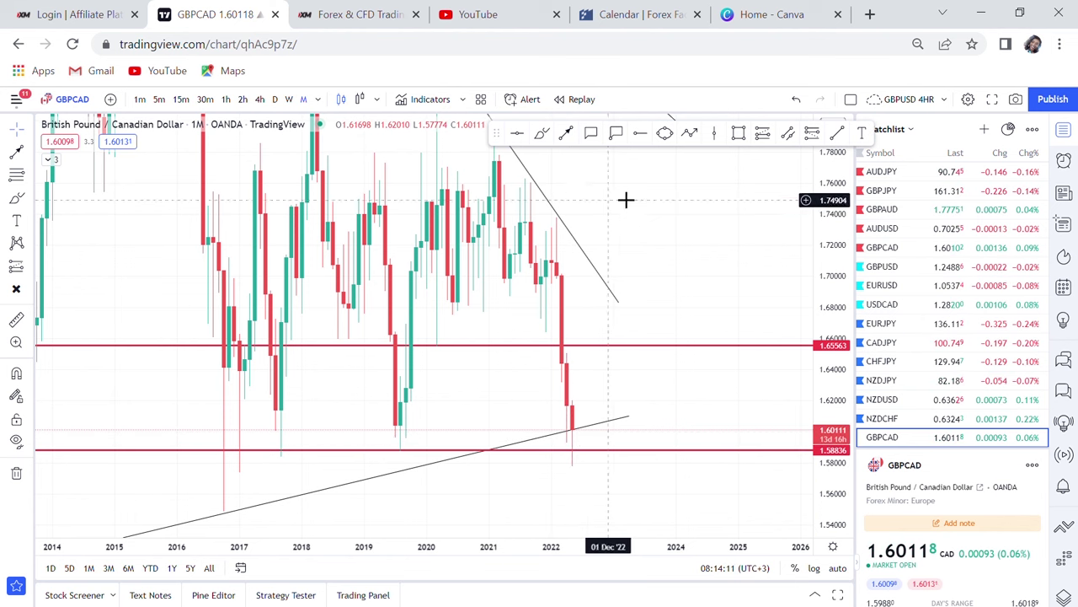
Step: Draw a rectangle over the support zone from about 1.605 in September 2018 down to about 1.590 in June 2023
{"action": "left_click", "coordinate": [740, 135]}
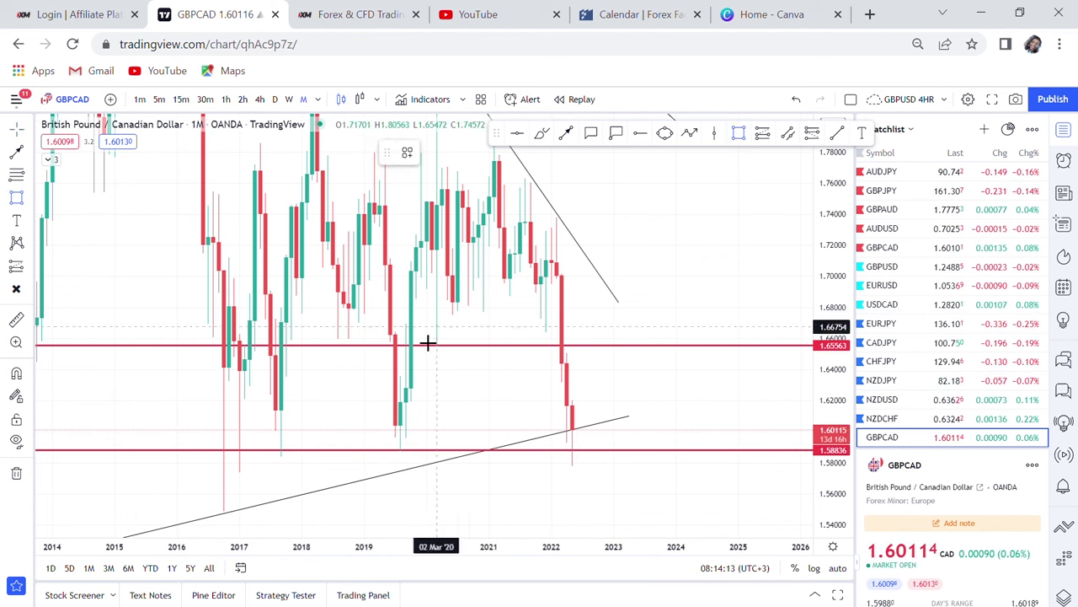
{"action": "mouse_move", "coordinate": [343, 424]}
{"action": "left_mouse_down"}
{"action": "mouse_move", "coordinate": [601, 478]}
{"action": "mouse_move", "coordinate": [644, 447]}
{"action": "left_mouse_up"}
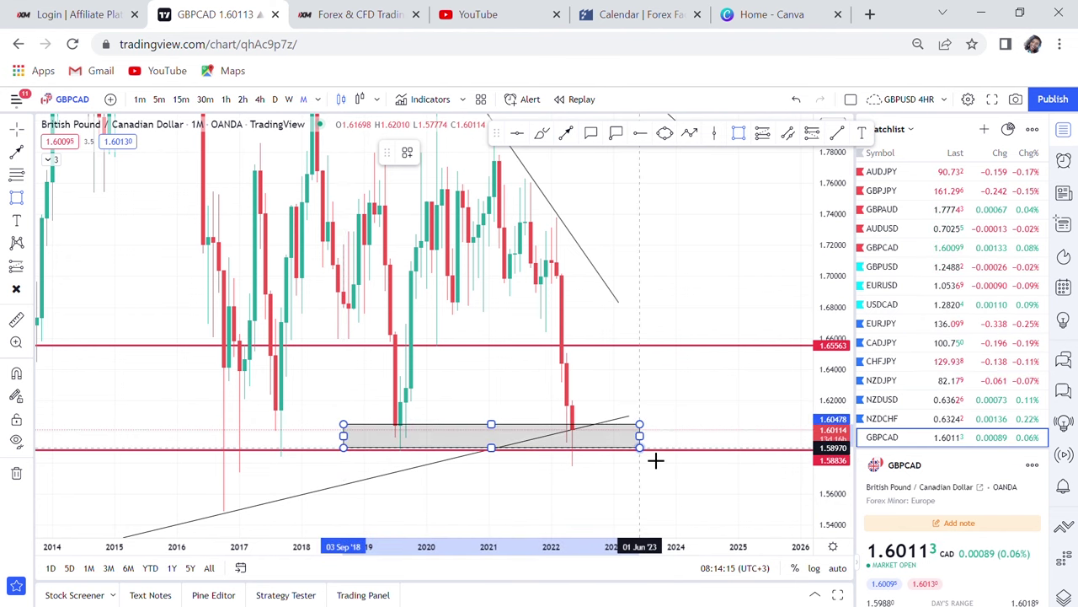
Step: Place a horizontal line at 1.78939, on the early-2021 high
{"action": "left_click_drag", "start_coordinate": [678, 381], "coordinate": [766, 433]}
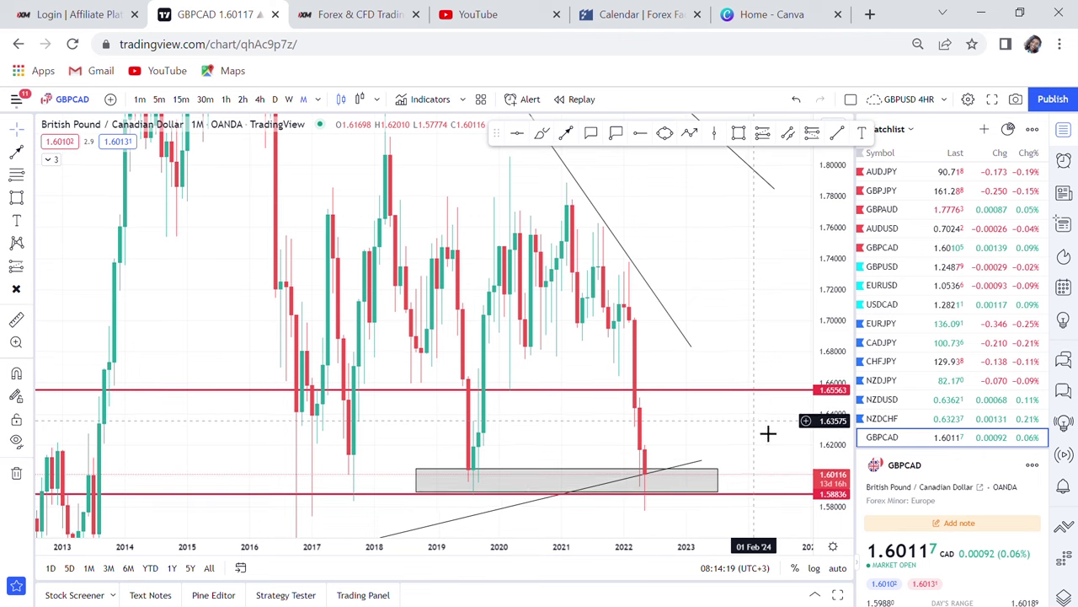
{"action": "left_click", "coordinate": [520, 135]}
{"action": "left_click", "coordinate": [583, 182]}
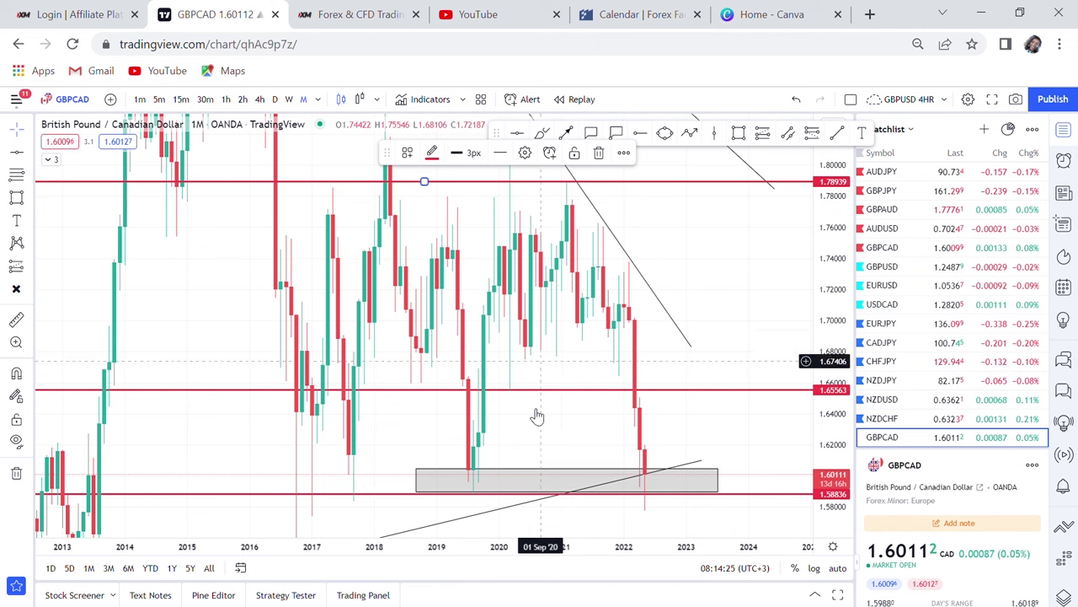
Step: Measure the price distance from the top of the support rectangle up to the 1.78939 horizontal line
{"action": "left_click_drag", "start_coordinate": [710, 258], "coordinate": [609, 254]}
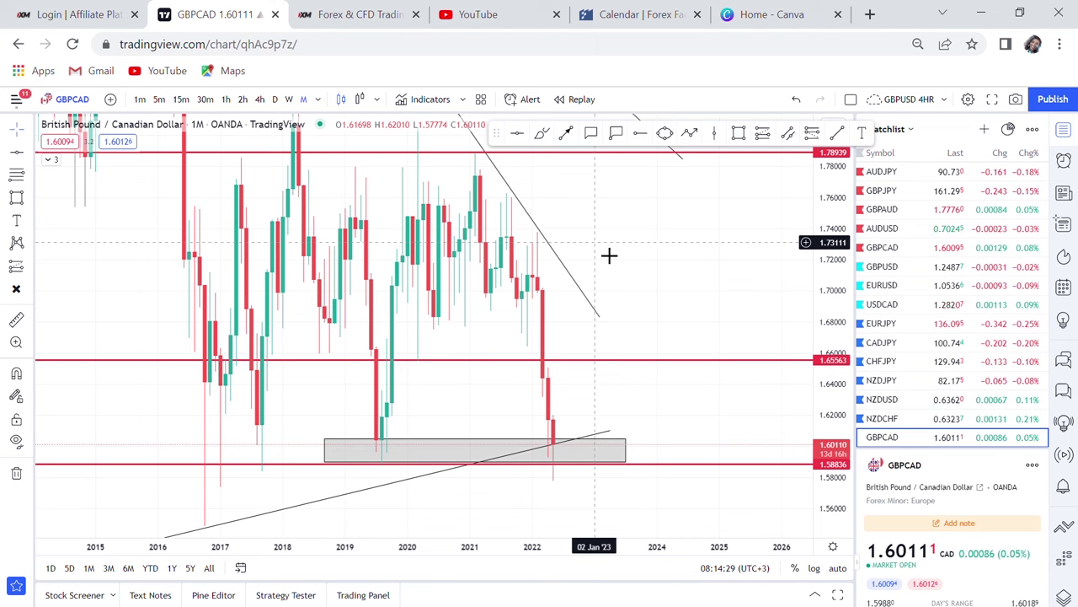
{"action": "left_click_drag", "start_coordinate": [831, 278], "coordinate": [832, 320]}
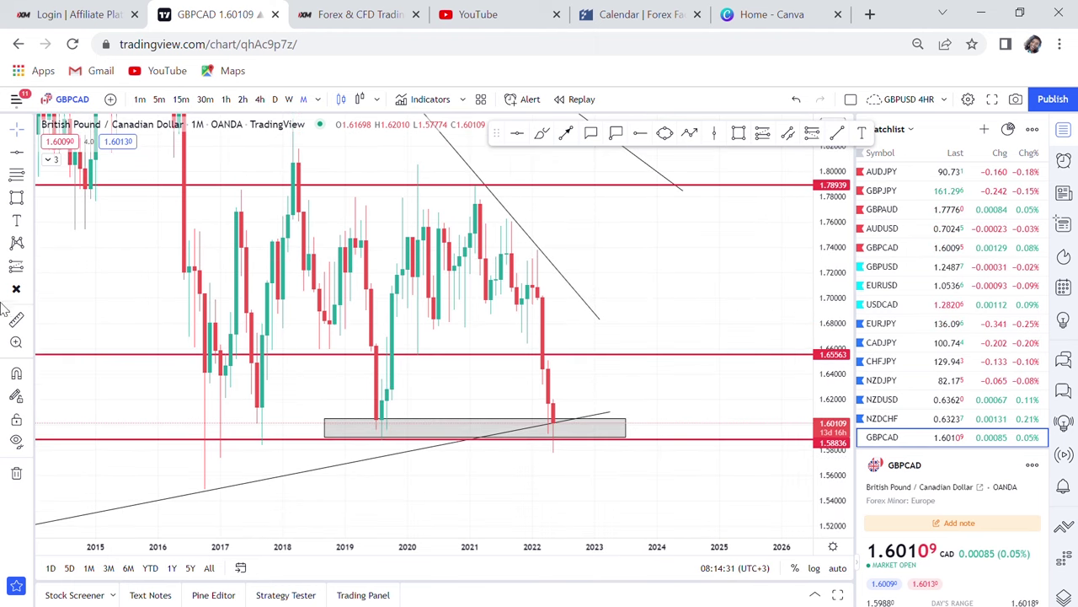
{"action": "left_click", "coordinate": [17, 320]}
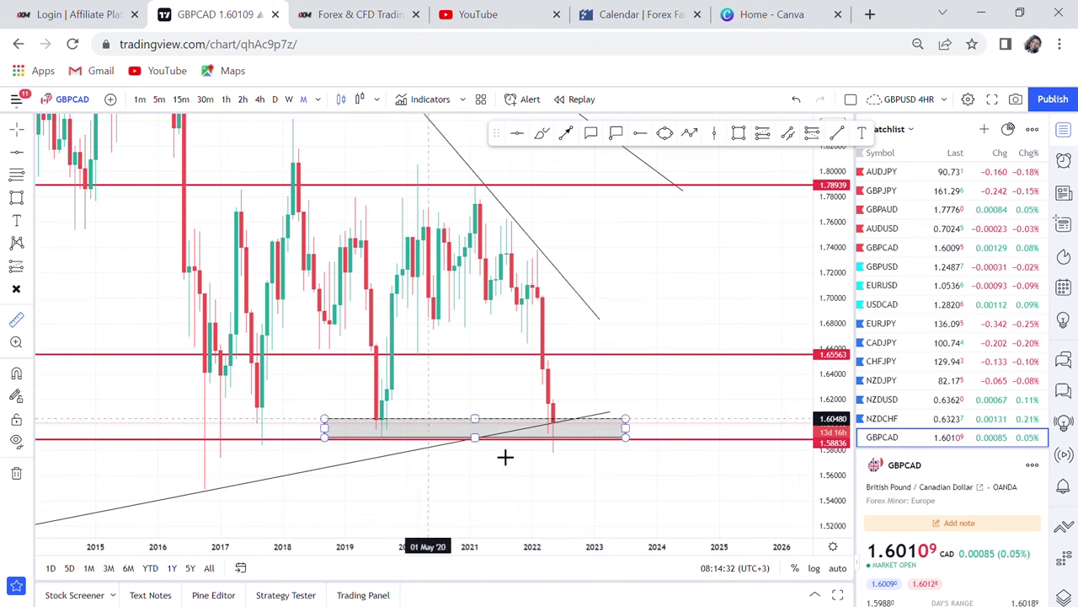
{"action": "left_click", "coordinate": [578, 428]}
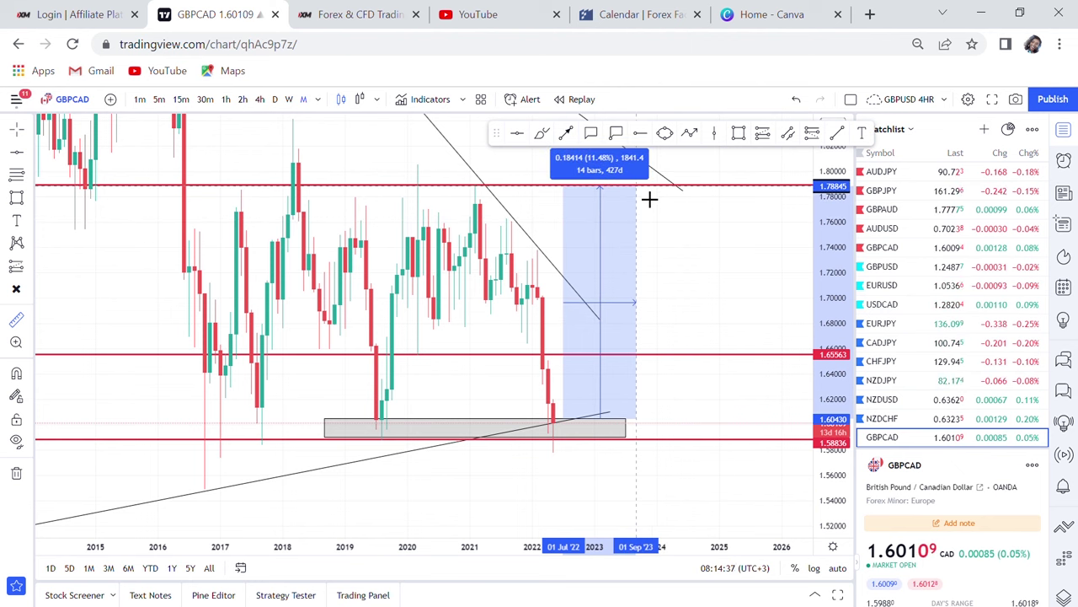
{"action": "left_click", "coordinate": [686, 229]}
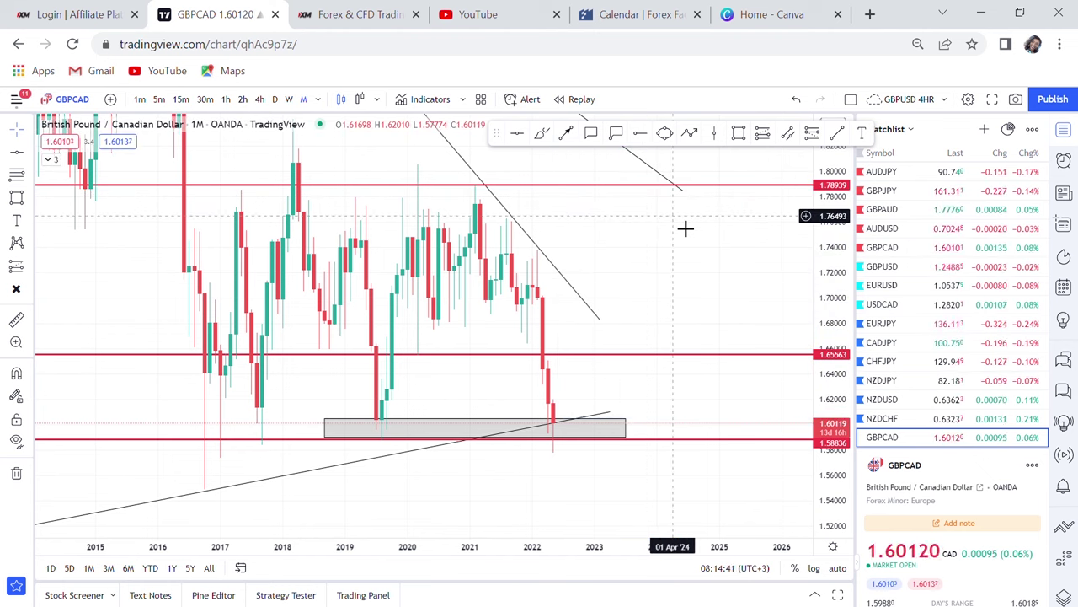
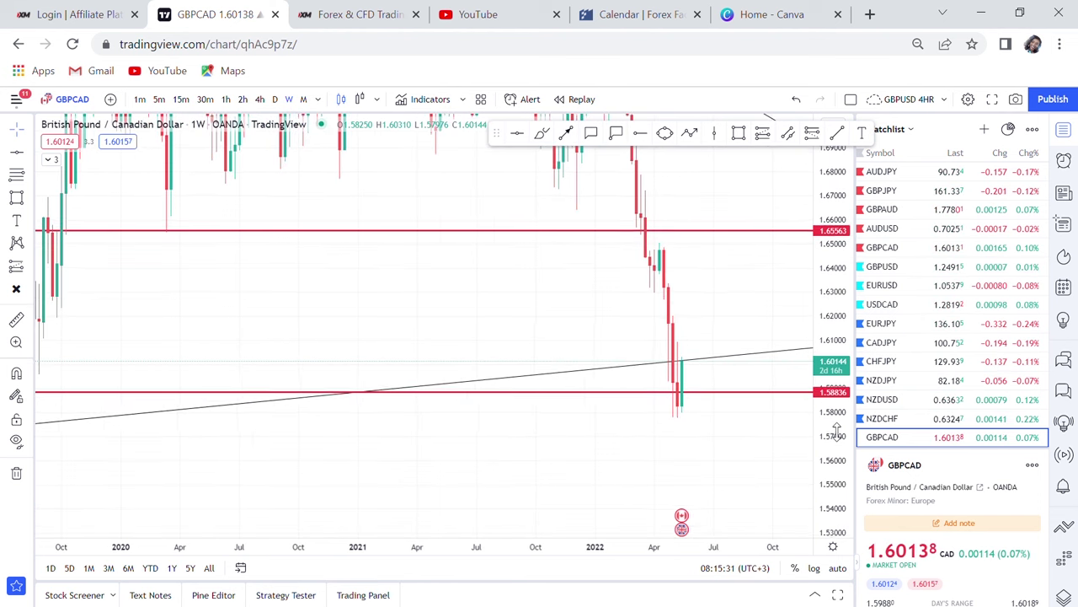
Step: Circle the May 2022 weekly candles around the 1.58836 line and rising trend line with the Brush, and undo the stroke
{"action": "mouse_move", "coordinate": [447, 440]}
{"action": "left_mouse_down"}
{"action": "mouse_move", "coordinate": [545, 421]}
{"action": "mouse_move", "coordinate": [462, 429]}
{"action": "left_mouse_up"}
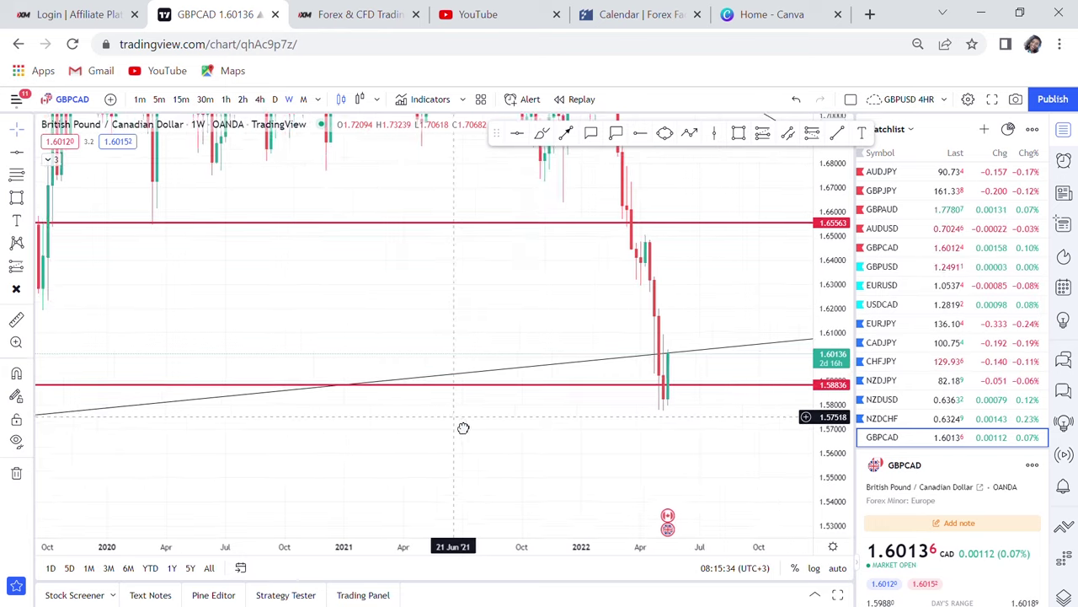
{"action": "left_click", "coordinate": [540, 135]}
{"action": "mouse_move", "coordinate": [686, 373]}
{"action": "left_mouse_down"}
{"action": "mouse_move", "coordinate": [650, 421]}
{"action": "mouse_move", "coordinate": [628, 366]}
{"action": "left_mouse_up"}
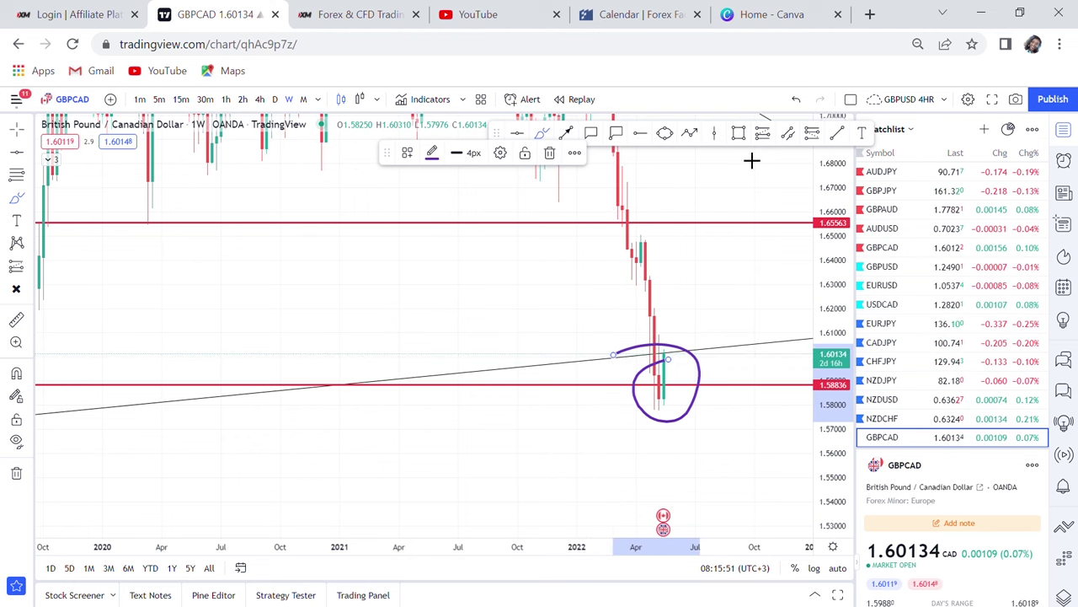
{"action": "left_click", "coordinate": [796, 100]}
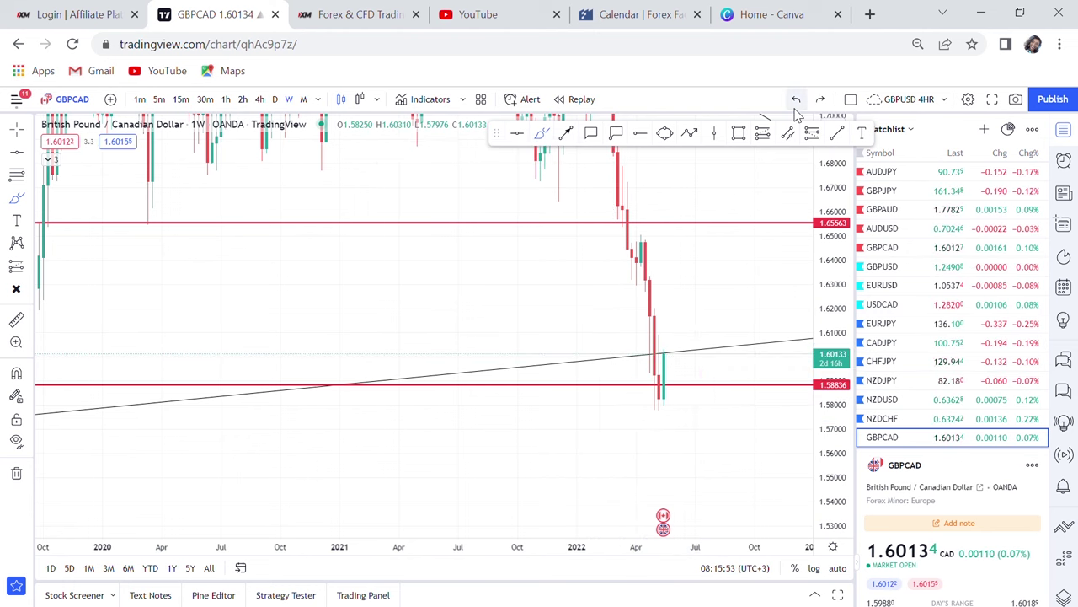
{"action": "left_click", "coordinate": [518, 135]}
{"action": "left_click", "coordinate": [424, 289]}
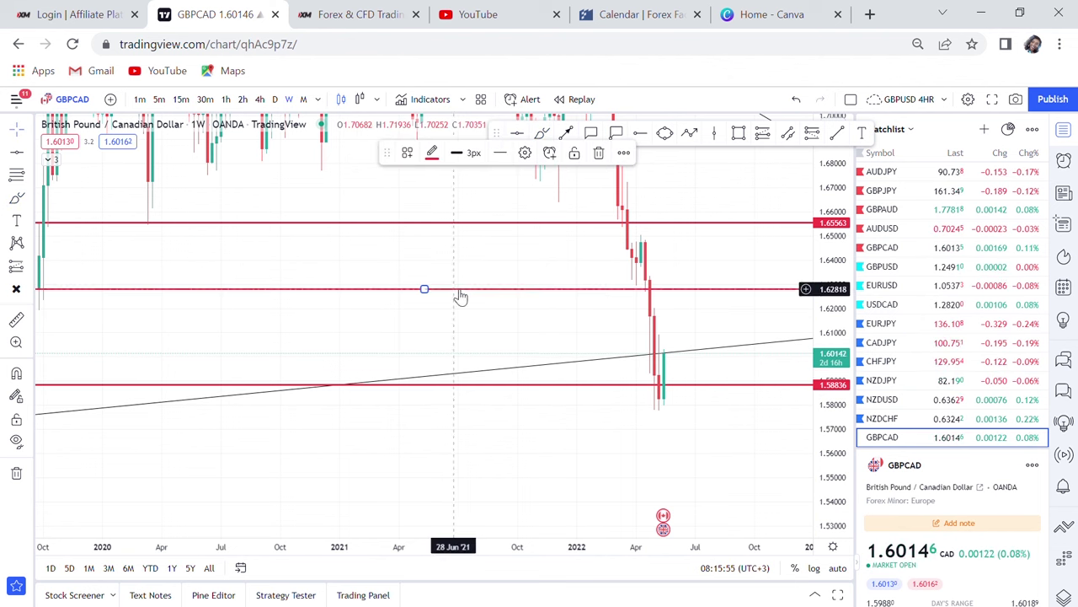
{"action": "left_click", "coordinate": [599, 153]}
Step: Expand the indicator legend and show the 20-period EMA on the weekly chart
{"action": "left_click_drag", "start_coordinate": [501, 316], "coordinate": [530, 368]}
{"action": "left_click_drag", "start_coordinate": [279, 318], "coordinate": [332, 421]}
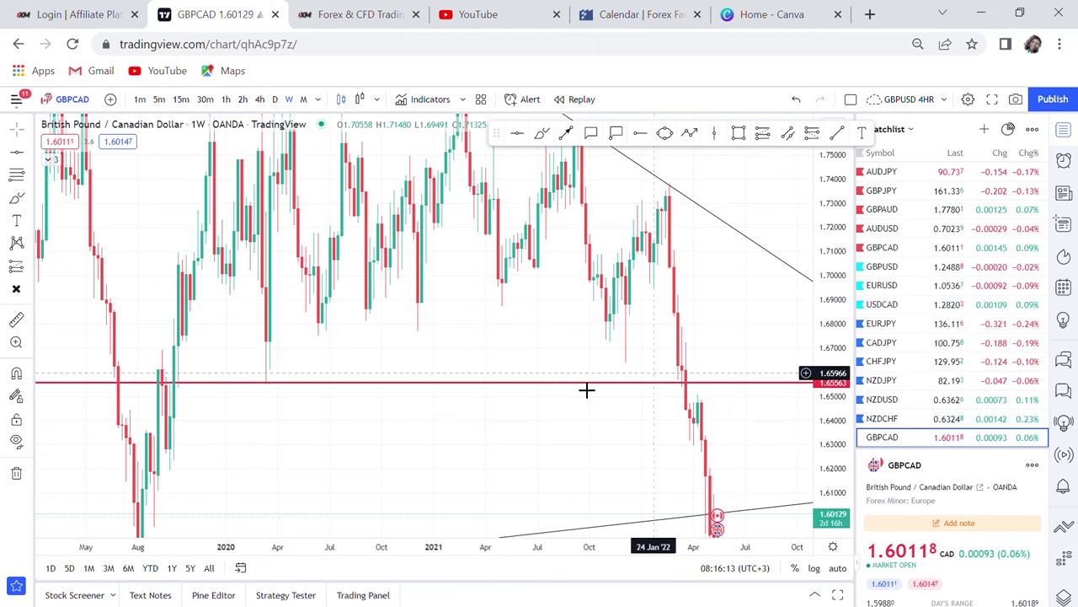
{"action": "left_click_drag", "start_coordinate": [616, 431], "coordinate": [465, 336]}
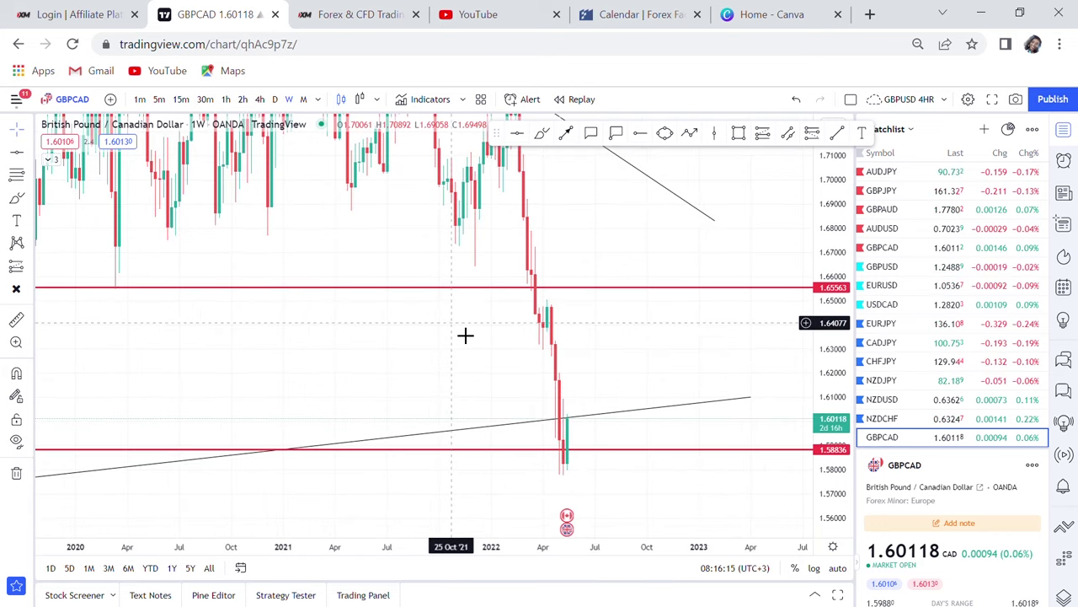
{"action": "left_click_drag", "start_coordinate": [375, 359], "coordinate": [544, 372]}
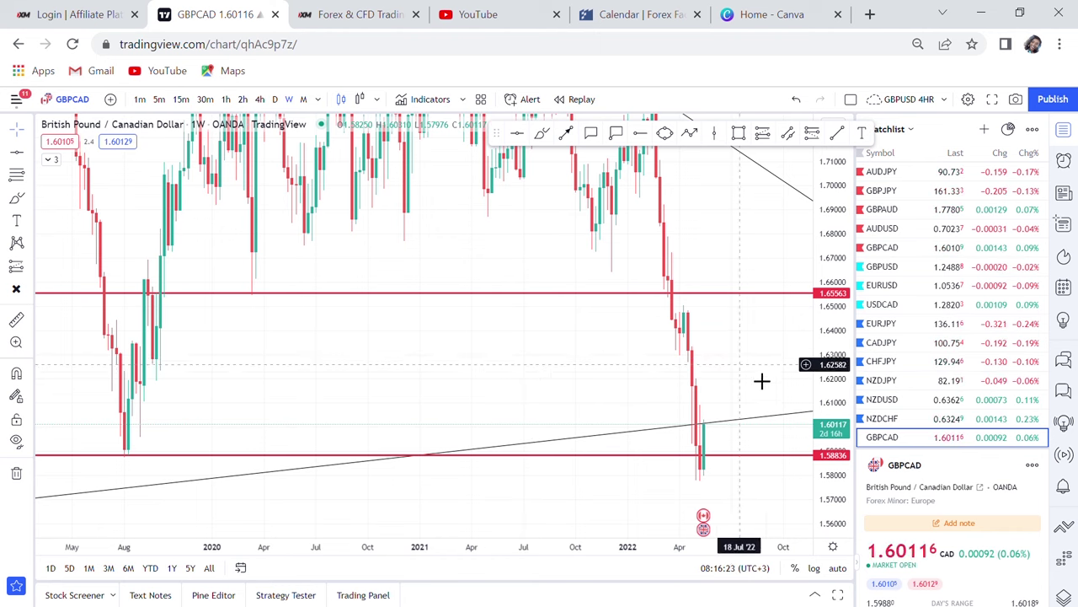
{"action": "left_click_drag", "start_coordinate": [746, 386], "coordinate": [652, 379]}
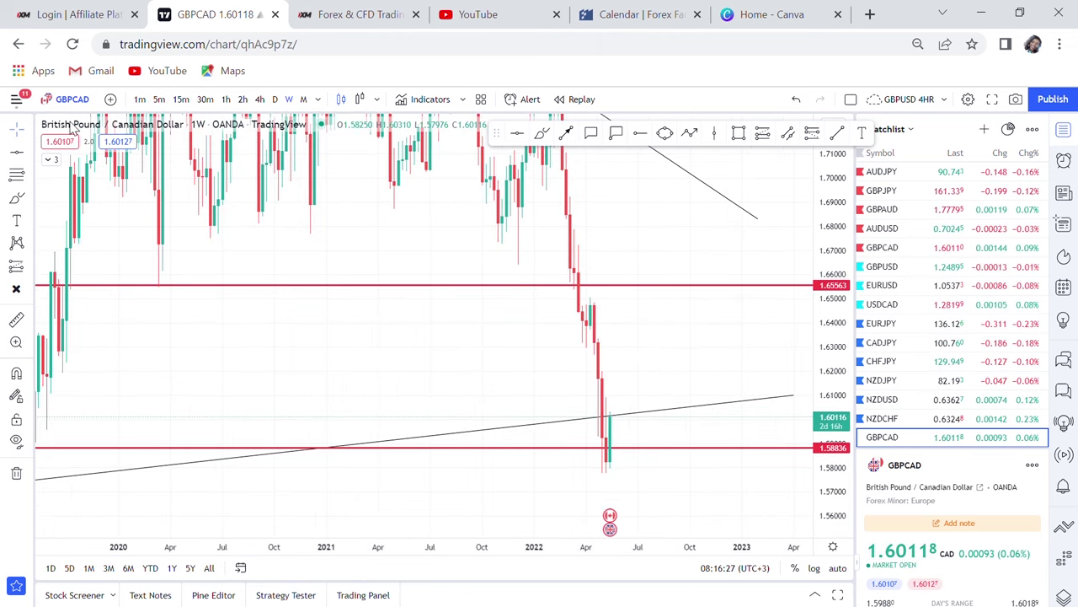
{"action": "left_click", "coordinate": [51, 161]}
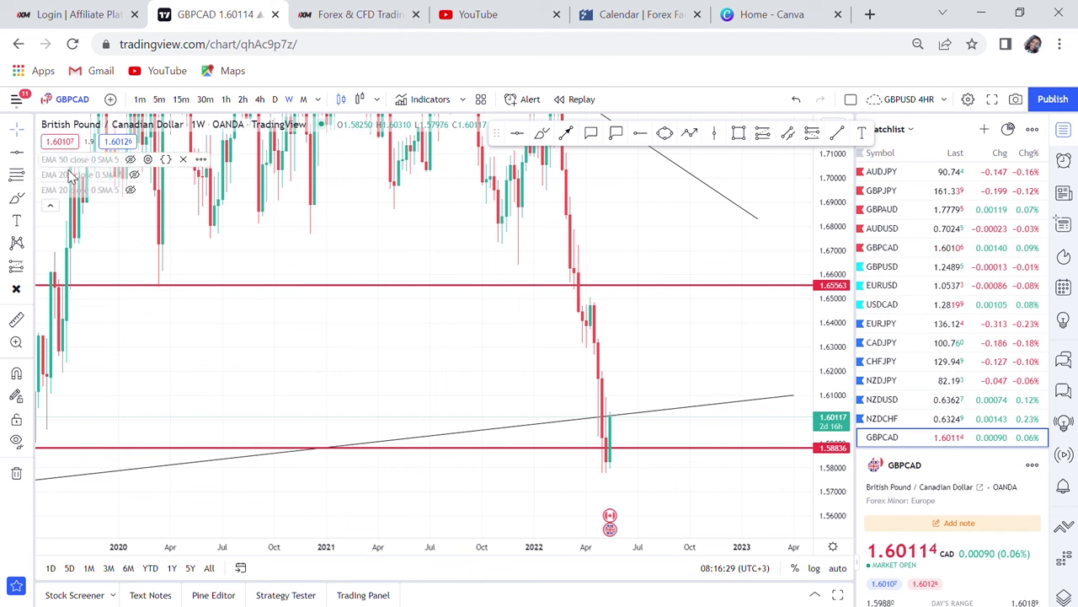
{"action": "left_click", "coordinate": [131, 190]}
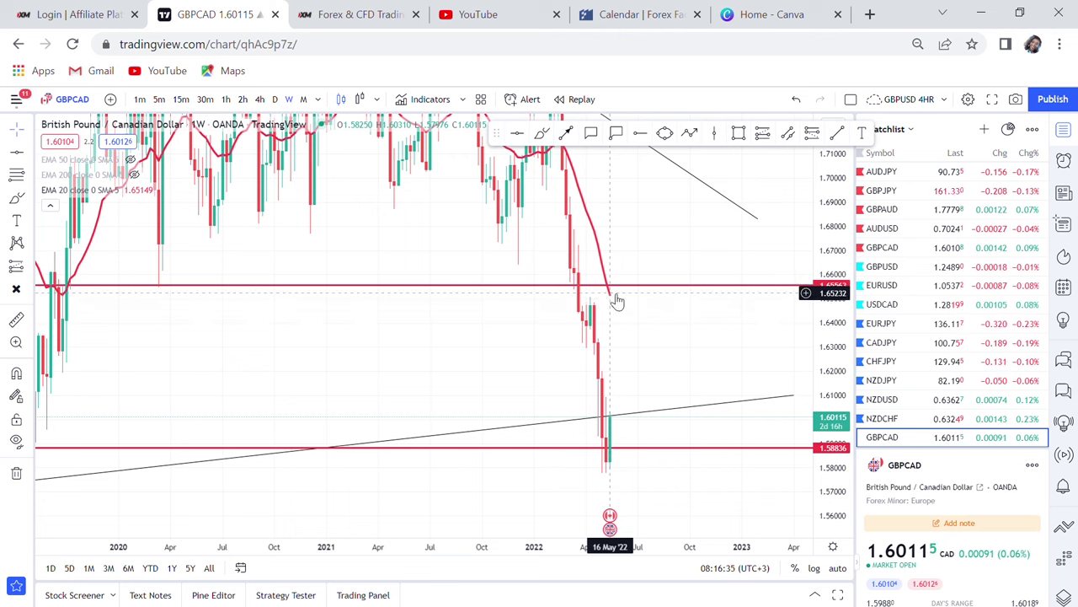
{"action": "left_click_drag", "start_coordinate": [612, 289], "coordinate": [615, 286]}
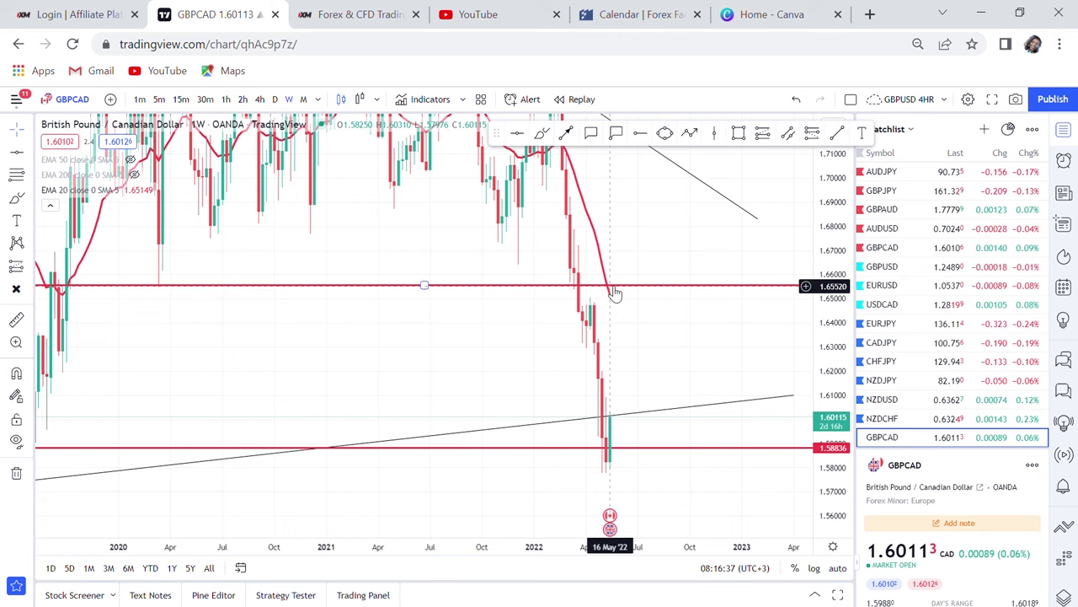
{"action": "left_click", "coordinate": [154, 315]}
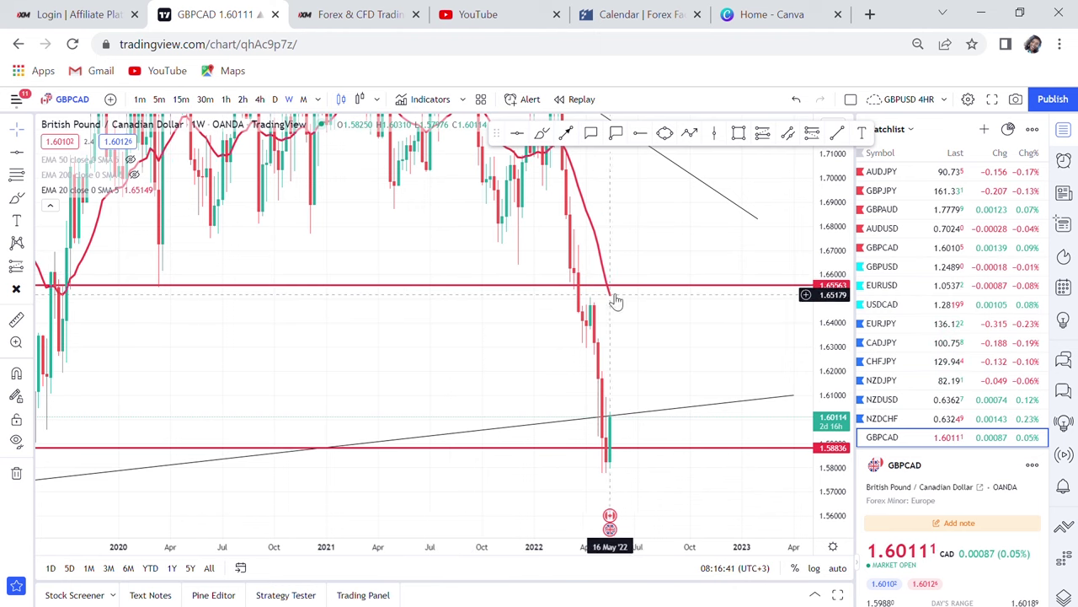
{"action": "left_click_drag", "start_coordinate": [381, 325], "coordinate": [400, 352]}
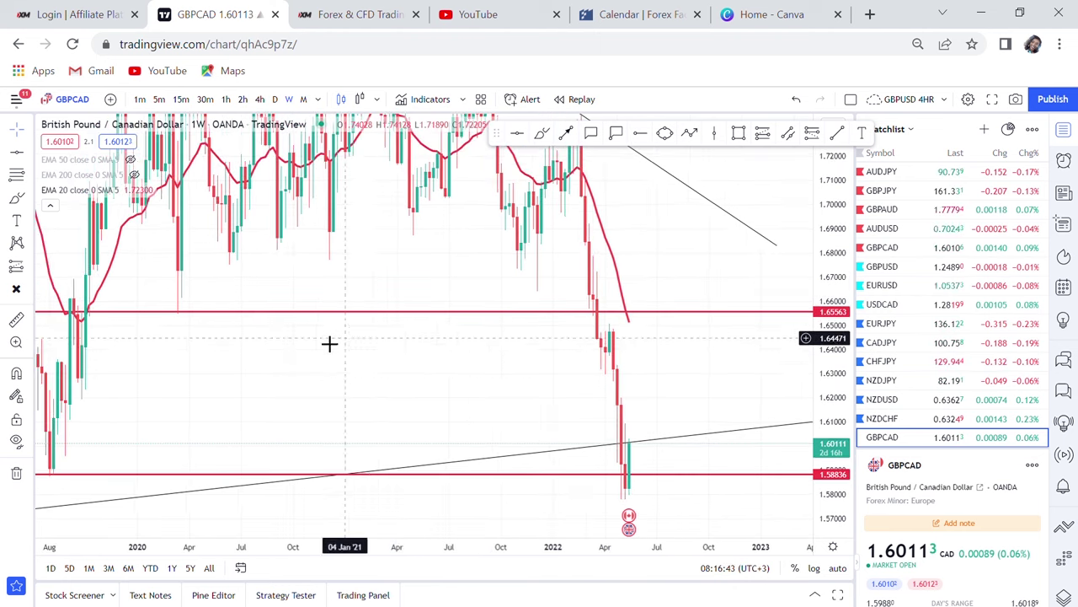
{"action": "left_click_drag", "start_coordinate": [672, 373], "coordinate": [663, 350]}
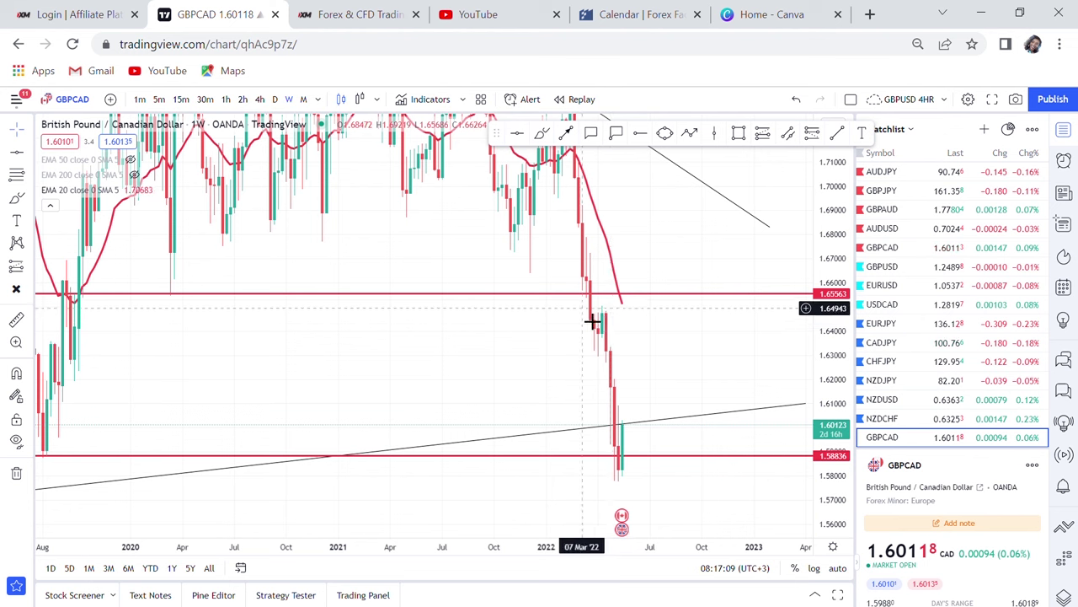
Step: Switch the chart to the daily timeframe and look back to the 2019–2020 lows around the grey support zone
{"action": "left_click", "coordinate": [275, 100]}
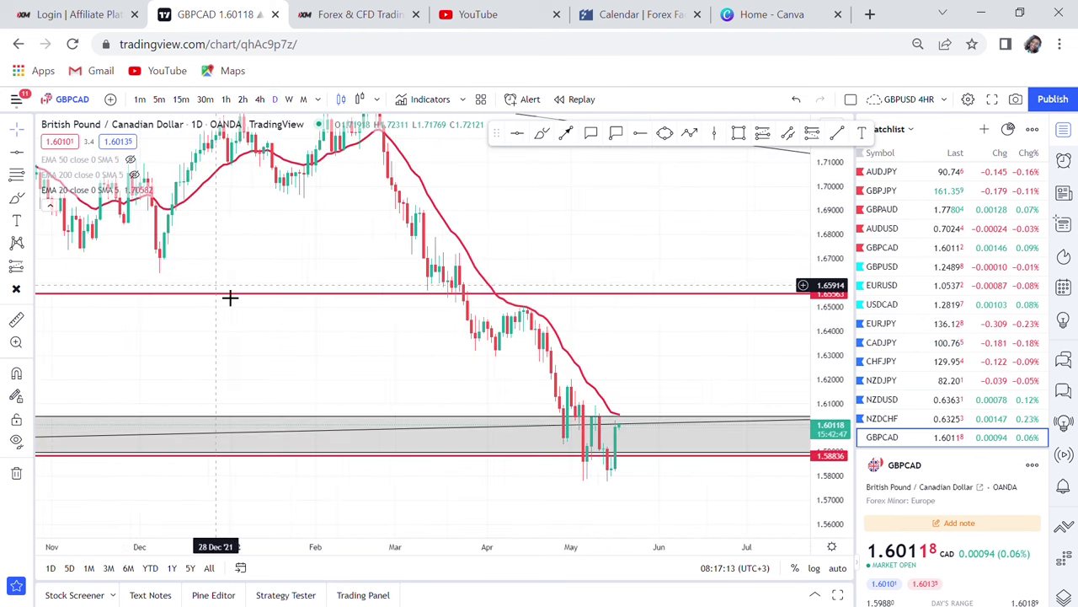
{"action": "scroll", "coordinate": [230, 297], "scroll_direction": "down", "scroll_amount": 3}
{"action": "left_click_drag", "start_coordinate": [50, 388], "coordinate": [452, 340]}
{"action": "scroll", "coordinate": [452, 339], "scroll_direction": "down", "scroll_amount": 2}
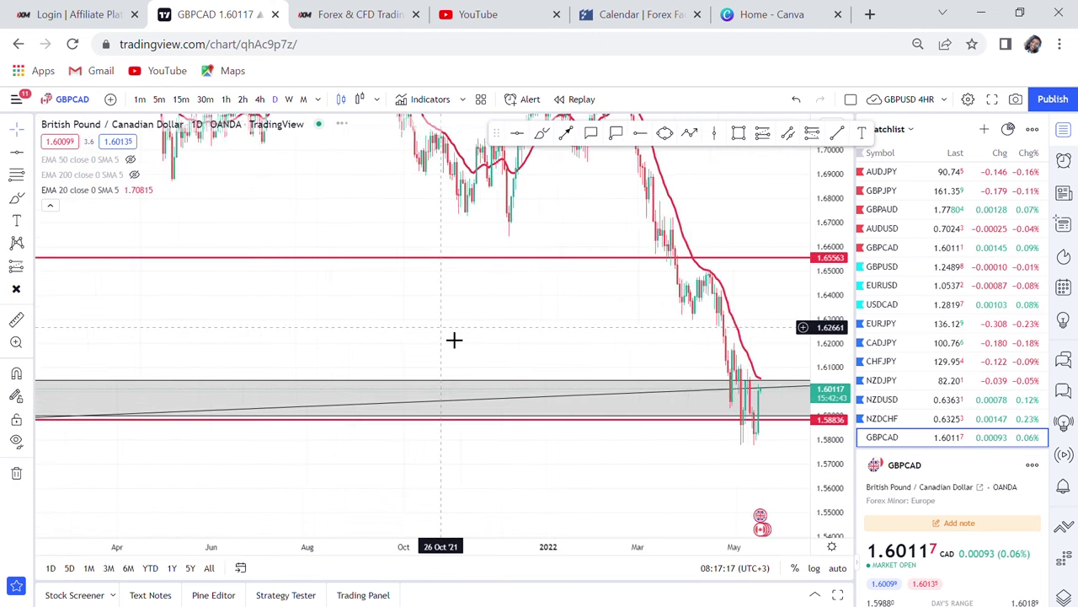
{"action": "left_click_drag", "start_coordinate": [200, 356], "coordinate": [458, 344]}
{"action": "scroll", "coordinate": [265, 322], "scroll_direction": "down", "scroll_amount": 2}
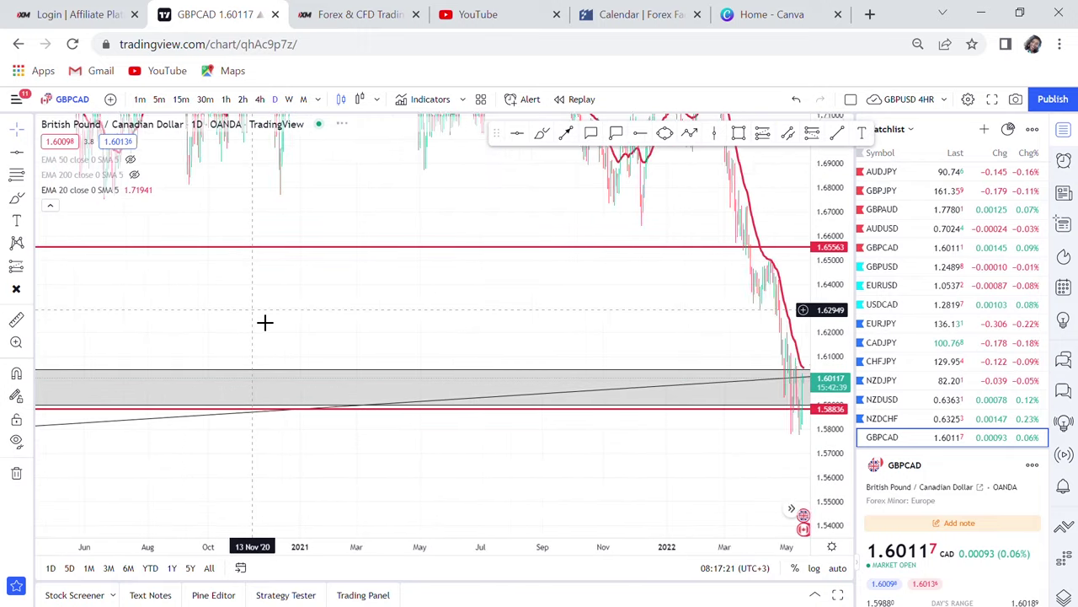
{"action": "left_click_drag", "start_coordinate": [265, 321], "coordinate": [619, 314]}
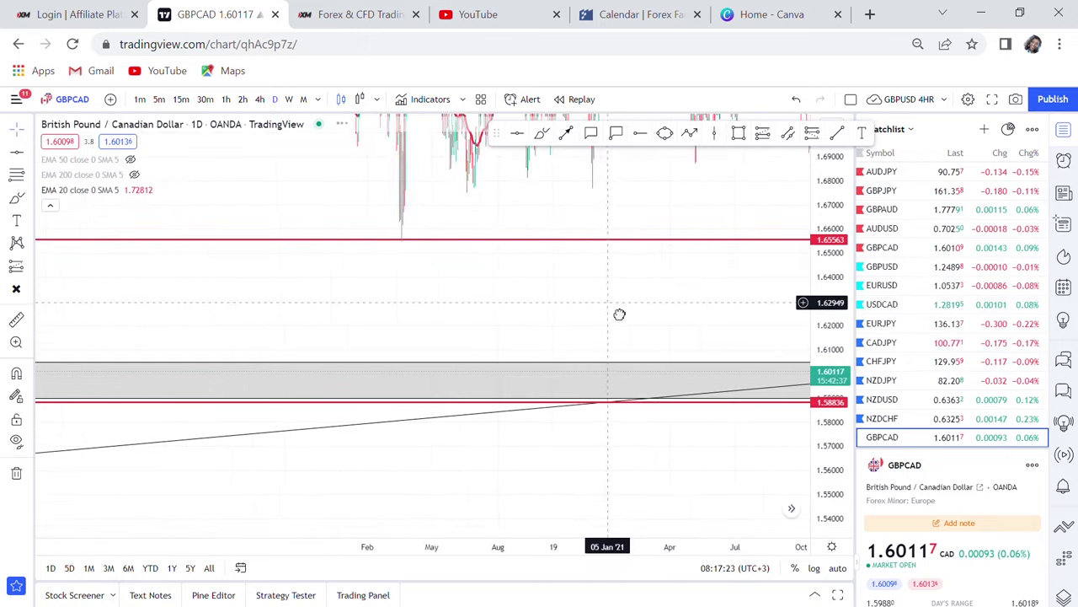
{"action": "left_click_drag", "start_coordinate": [425, 296], "coordinate": [272, 227]}
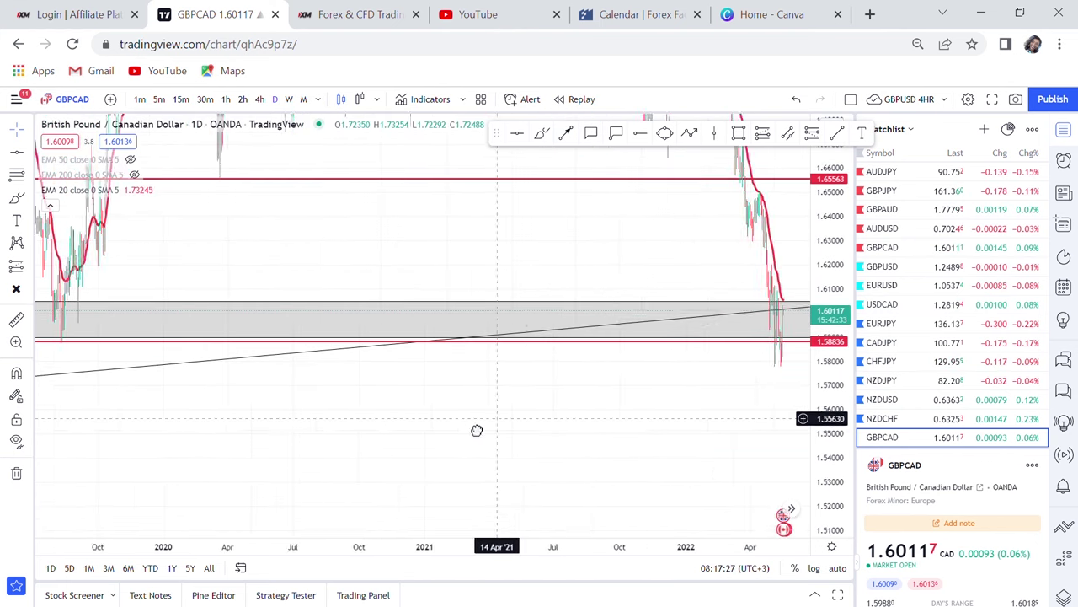
Step: Examine the April–May 2022 daily candles around the support zone, the 1.58836 line and the 20 EMA
{"action": "left_click_drag", "start_coordinate": [477, 430], "coordinate": [435, 423]}
{"action": "scroll", "coordinate": [744, 378], "scroll_direction": "up", "scroll_amount": 4}
{"action": "scroll", "coordinate": [744, 378], "scroll_direction": "up", "scroll_amount": 3}
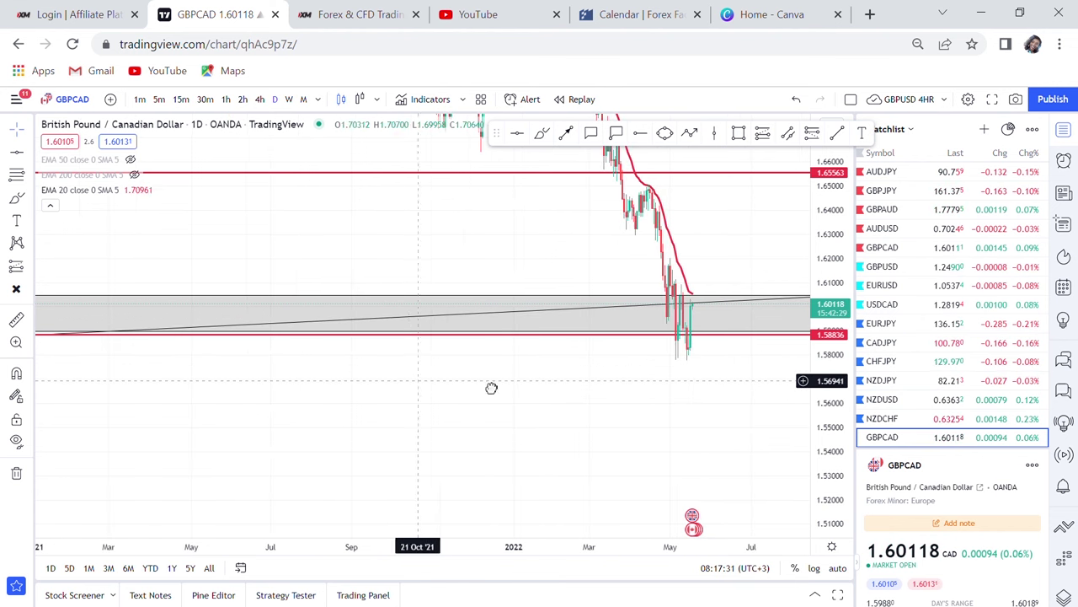
{"action": "left_click_drag", "start_coordinate": [491, 387], "coordinate": [511, 399]}
{"action": "left_click_drag", "start_coordinate": [118, 419], "coordinate": [16, 396]}
{"action": "left_click_drag", "start_coordinate": [610, 450], "coordinate": [239, 474]}
{"action": "scroll", "coordinate": [585, 385], "scroll_direction": "up", "scroll_amount": 3}
{"action": "scroll", "coordinate": [587, 386], "scroll_direction": "up", "scroll_amount": 5}
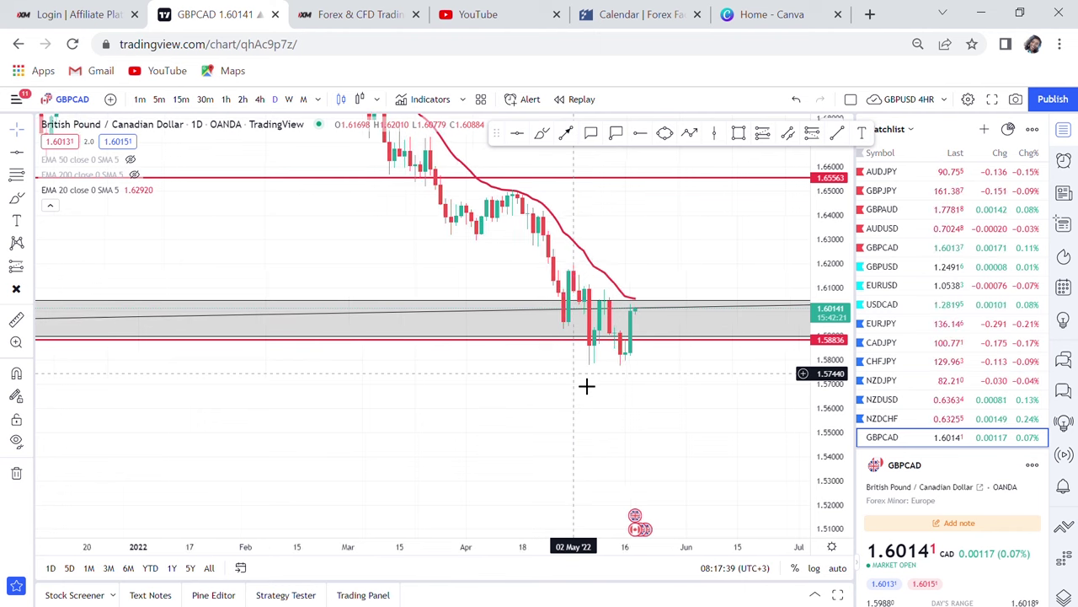
Step: Delete the wide grey support rectangle above the 1.58836 line from the daily chart
{"action": "left_click_drag", "start_coordinate": [834, 419], "coordinate": [830, 244]}
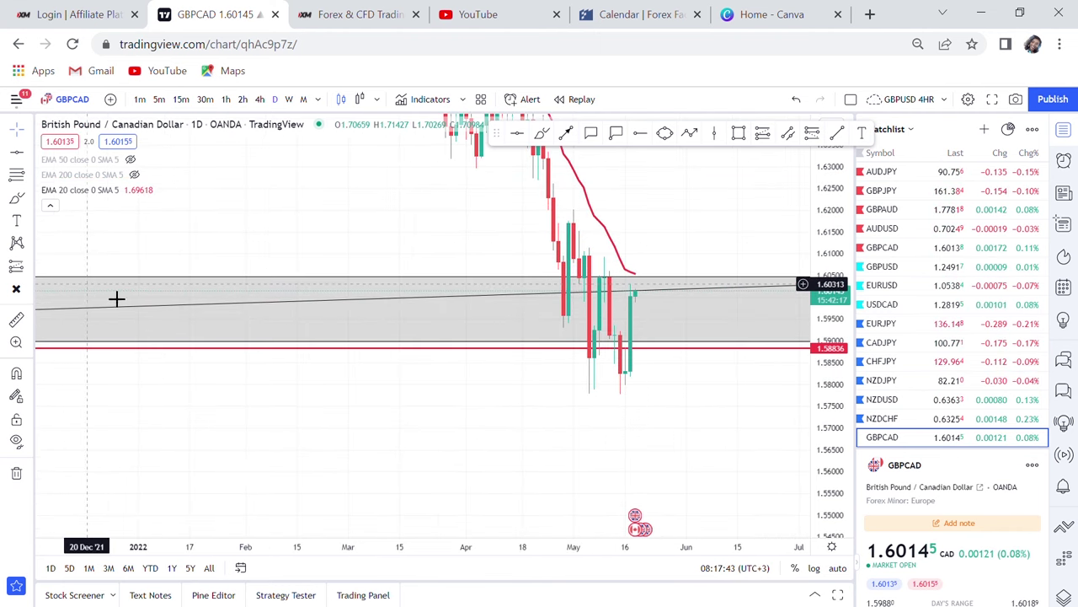
{"action": "left_click", "coordinate": [718, 287]}
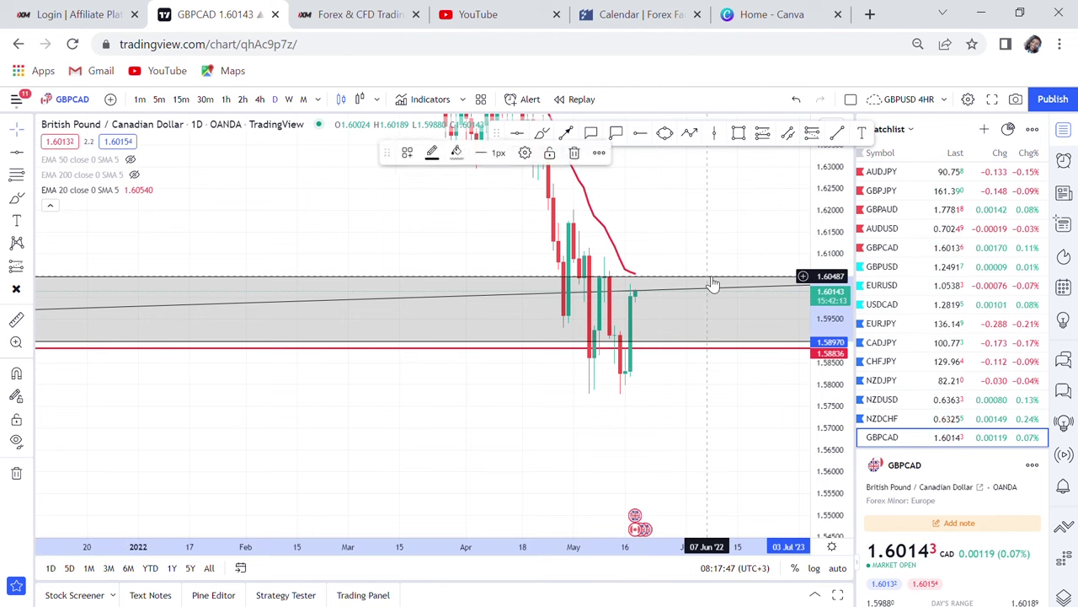
{"action": "key", "text": "Delete"}
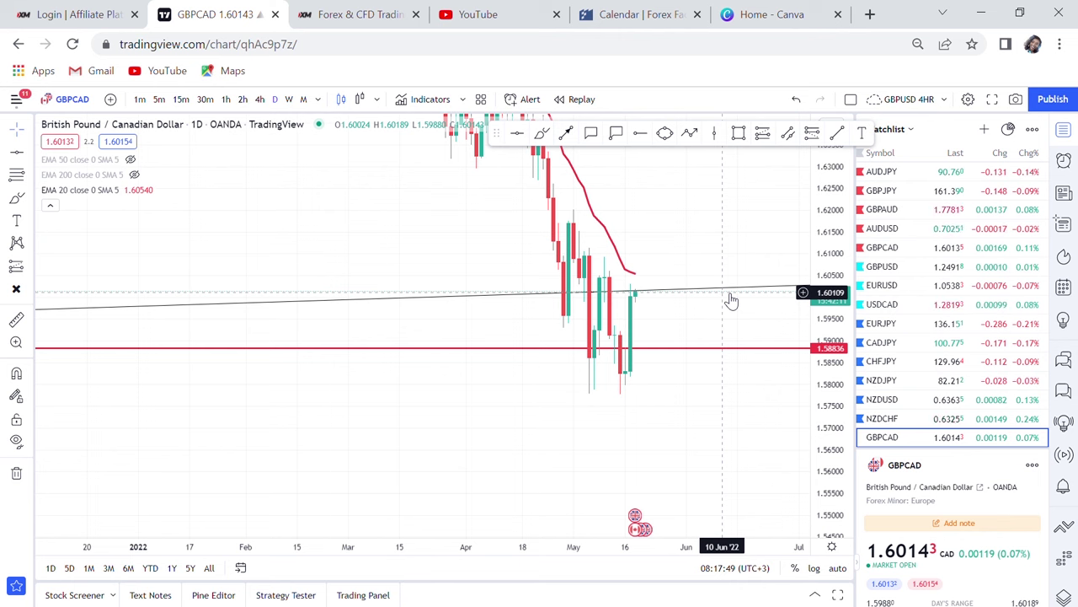
Step: Draw a rectangle over the two May 2022 lows, from about 1.577 to 1.582, spanning mid-April to mid-June
{"action": "left_click_drag", "start_coordinate": [844, 193], "coordinate": [842, 231]}
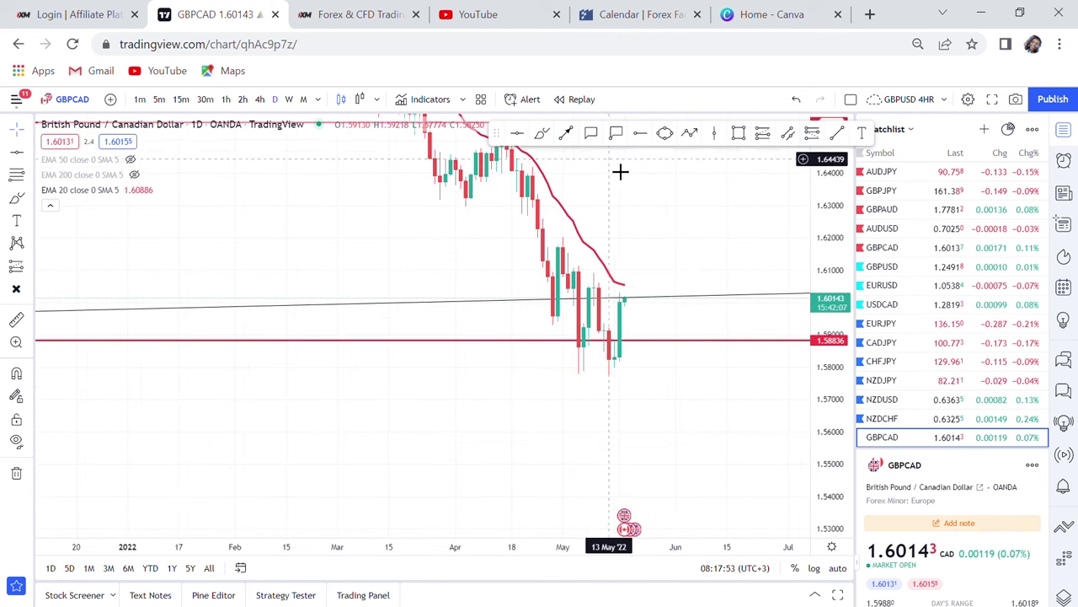
{"action": "left_click", "coordinate": [738, 133]}
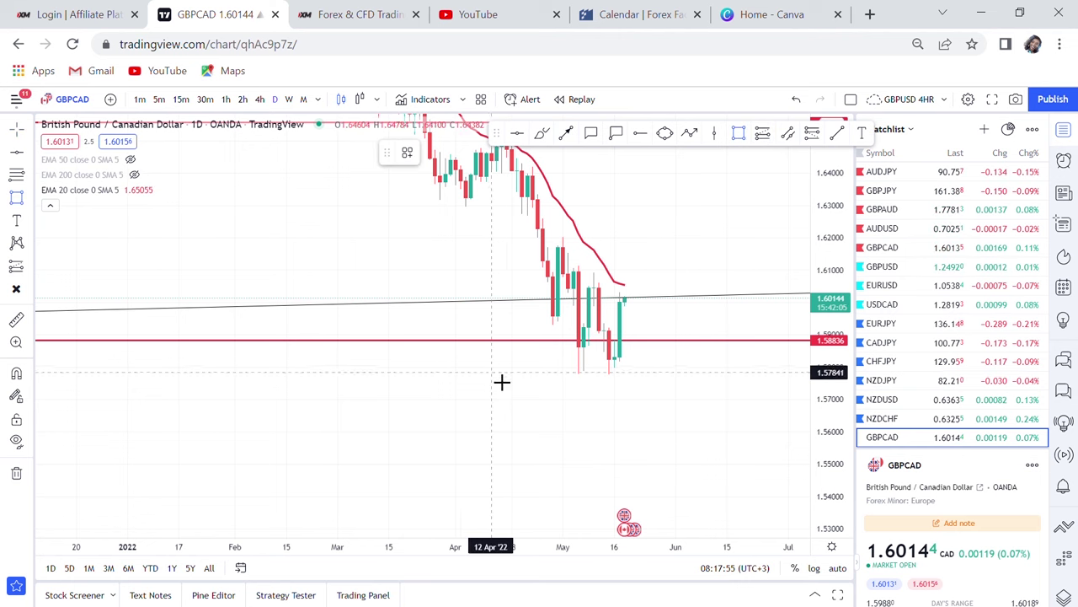
{"action": "left_click_drag", "start_coordinate": [486, 361], "coordinate": [727, 377]}
{"action": "left_click", "coordinate": [620, 446]}
{"action": "scroll", "coordinate": [620, 447], "scroll_direction": "up", "scroll_amount": 2}
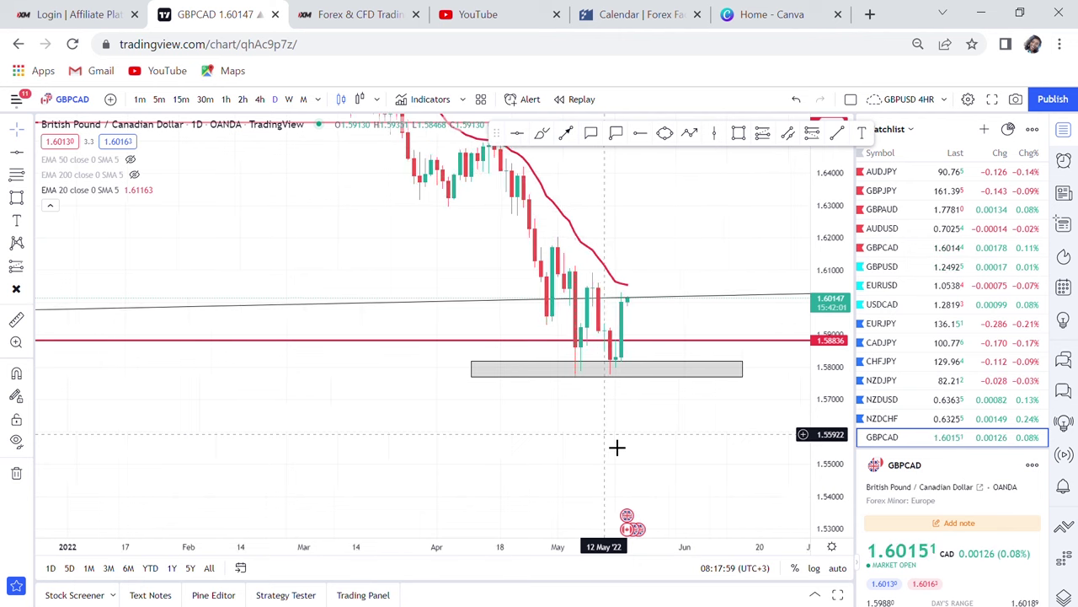
Step: Circle the two May 2022 lows inside the new rectangle with the Brush
{"action": "left_click", "coordinate": [542, 133]}
{"action": "mouse_move", "coordinate": [587, 346]}
{"action": "left_mouse_down"}
{"action": "mouse_move", "coordinate": [597, 368]}
{"action": "mouse_move", "coordinate": [632, 367]}
{"action": "mouse_move", "coordinate": [616, 380]}
{"action": "mouse_move", "coordinate": [650, 370]}
{"action": "mouse_move", "coordinate": [641, 361]}
{"action": "left_mouse_up"}
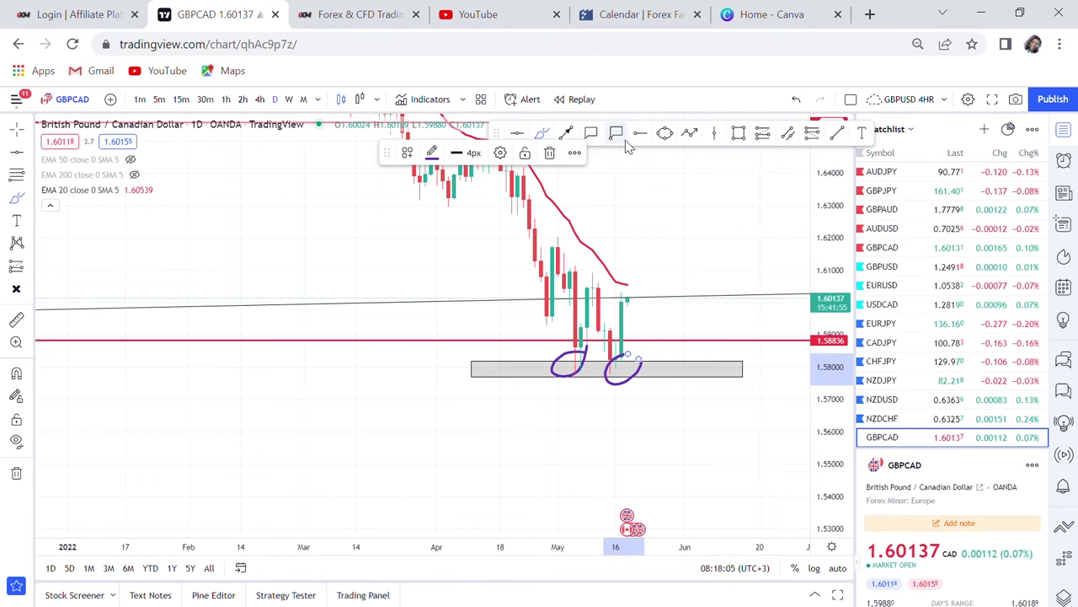
{"action": "key", "text": "Escape"}
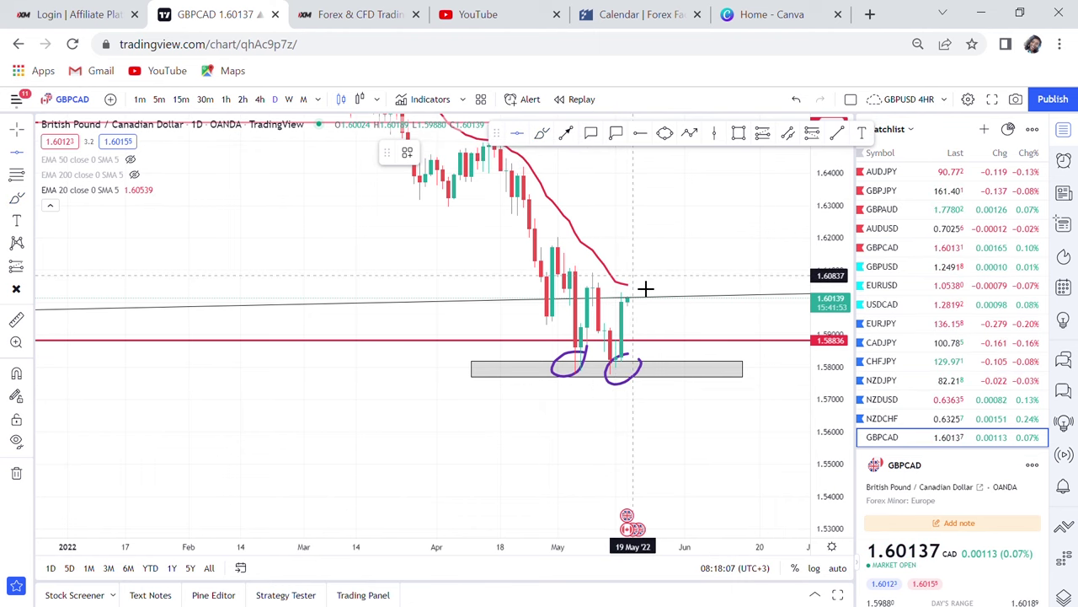
Step: Place a horizontal line at 1.60954, on the high between the two May lows, and colour it purple
{"action": "key", "text": "alt+h"}
{"action": "left_click_drag", "start_coordinate": [640, 285], "coordinate": [664, 281]}
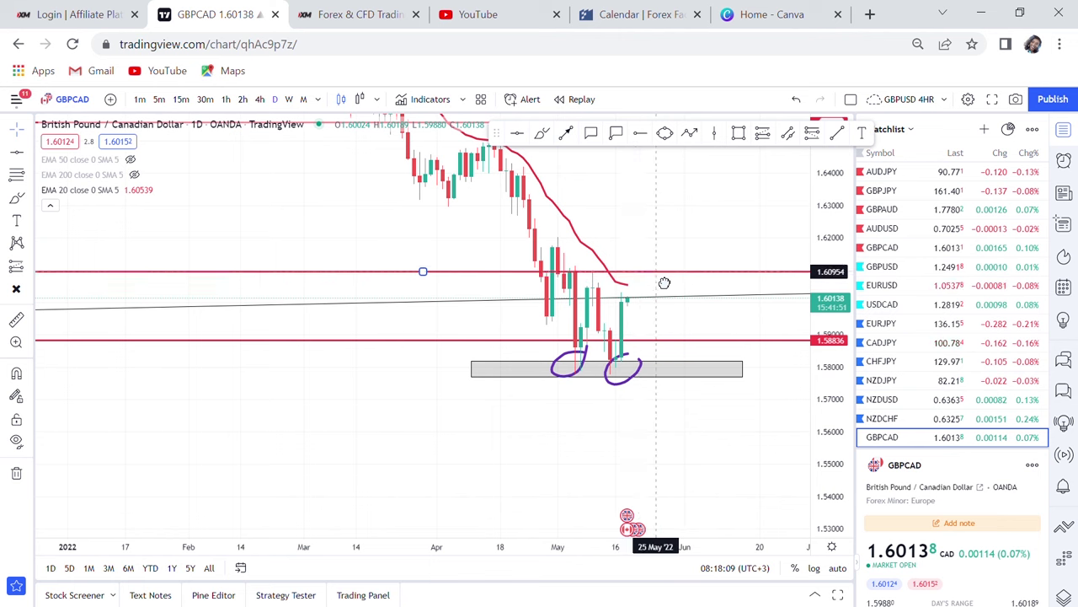
{"action": "left_click", "coordinate": [432, 153]}
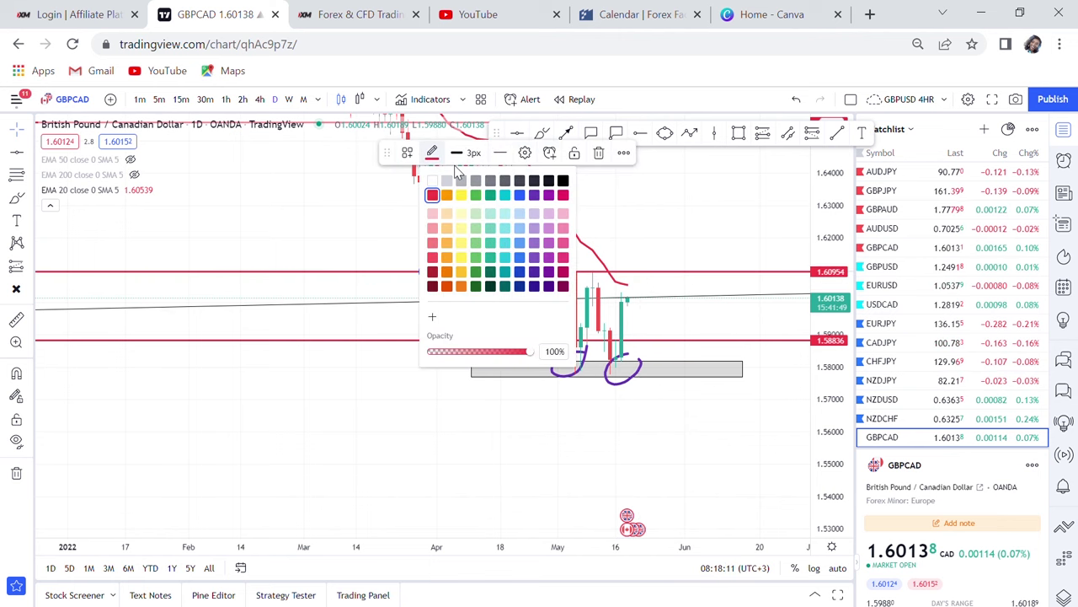
{"action": "left_click", "coordinate": [549, 195]}
{"action": "scroll", "coordinate": [797, 315], "scroll_direction": "up", "scroll_amount": 3}
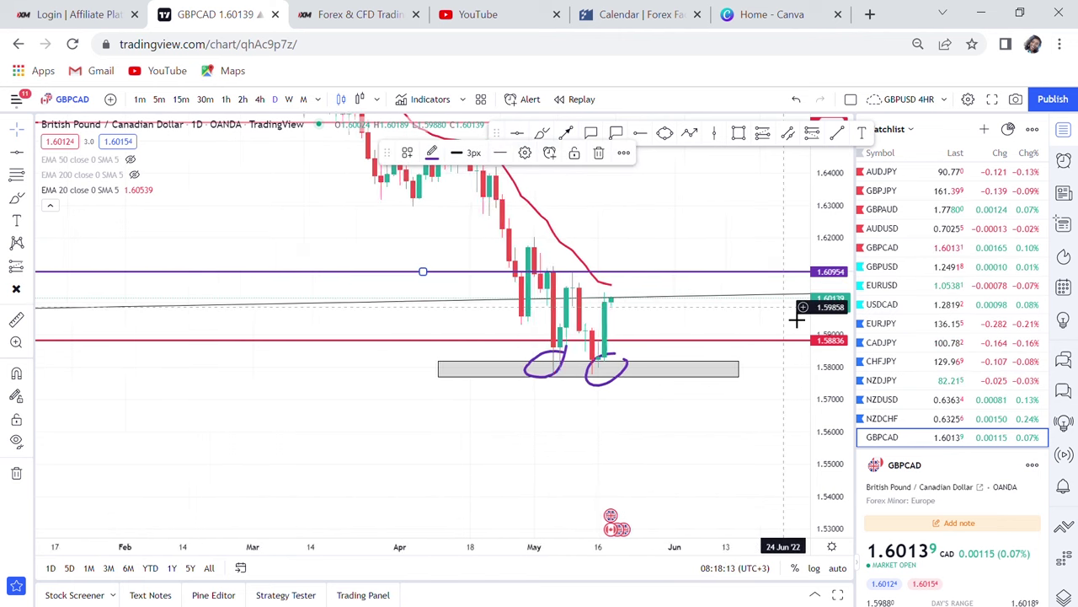
Step: Delete the red 1.58836 horizontal line above the new support rectangle
{"action": "left_click_drag", "start_coordinate": [838, 383], "coordinate": [839, 421]}
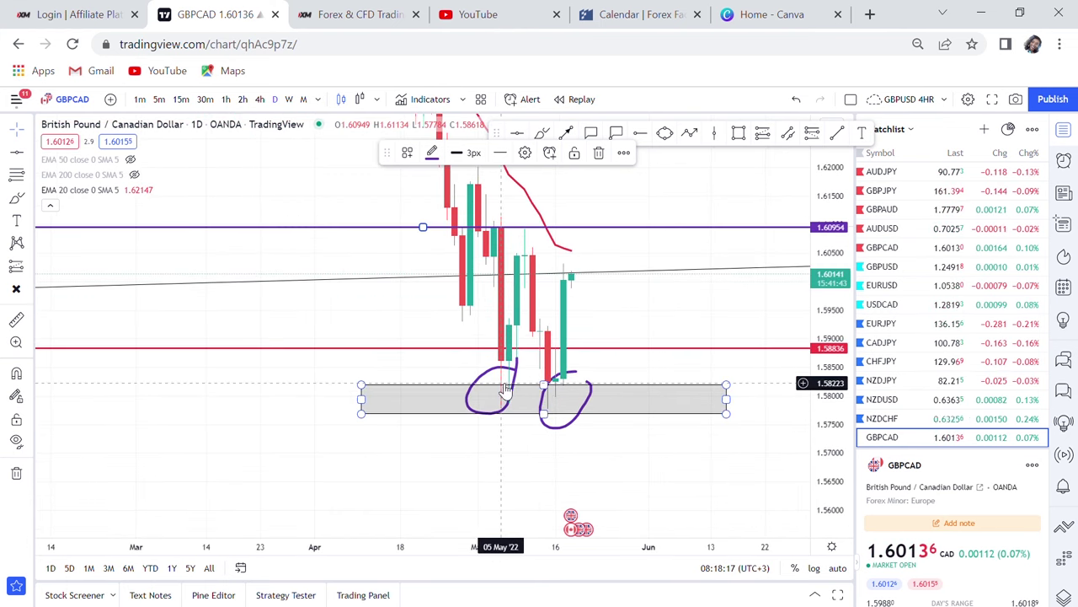
{"action": "left_click", "coordinate": [623, 349]}
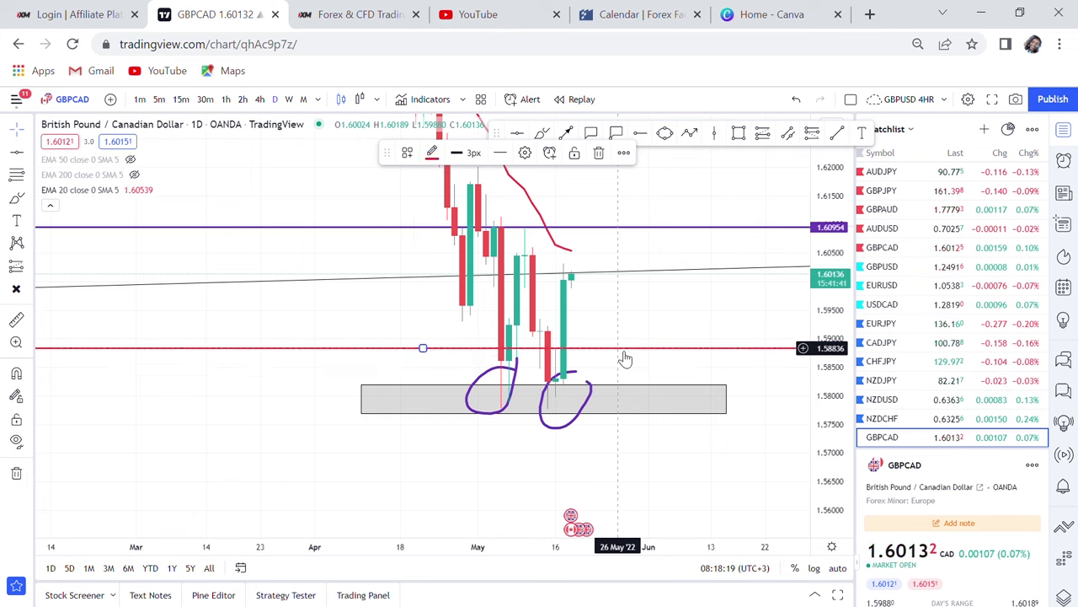
{"action": "key", "text": "Delete"}
{"action": "scroll", "coordinate": [631, 364], "scroll_direction": "down", "scroll_amount": 1}
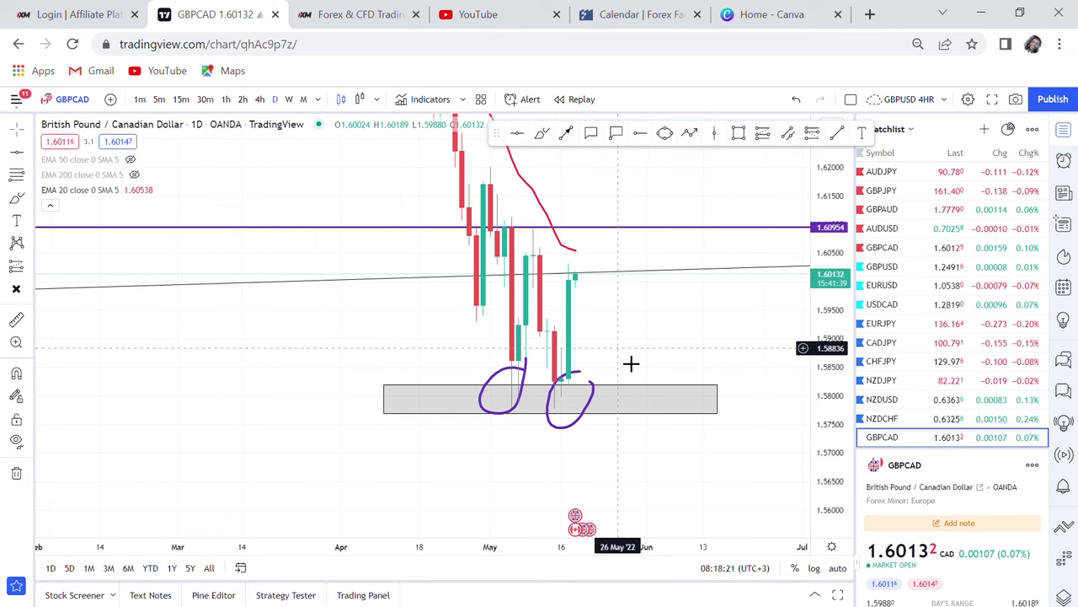
Step: Delete the rising trend line that crosses the latest daily candles
{"action": "scroll", "coordinate": [631, 363], "scroll_direction": "down", "scroll_amount": 1}
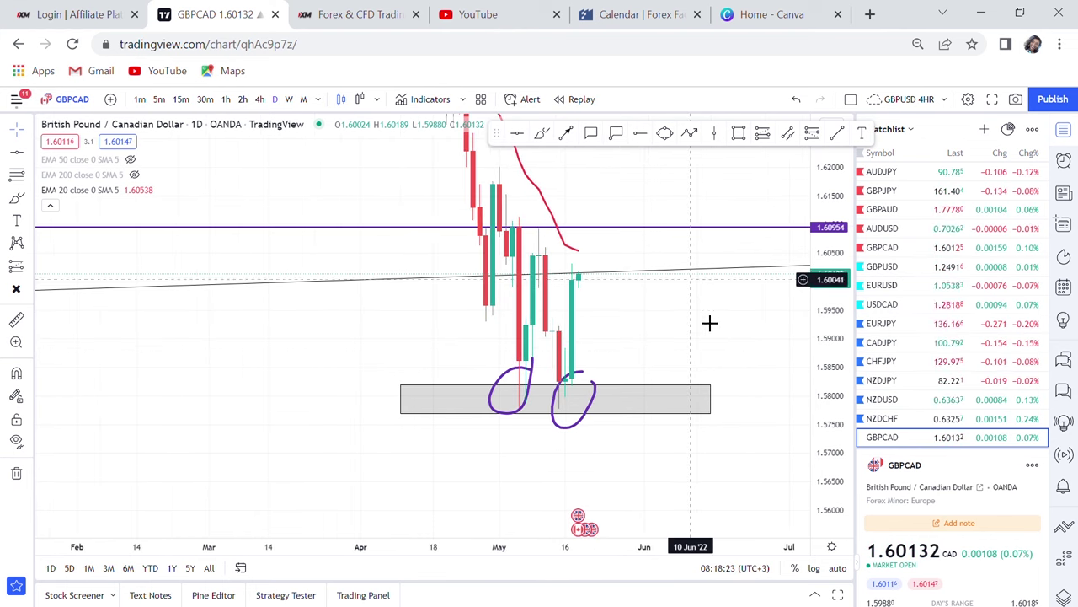
{"action": "scroll", "coordinate": [578, 323], "scroll_direction": "down", "scroll_amount": 1}
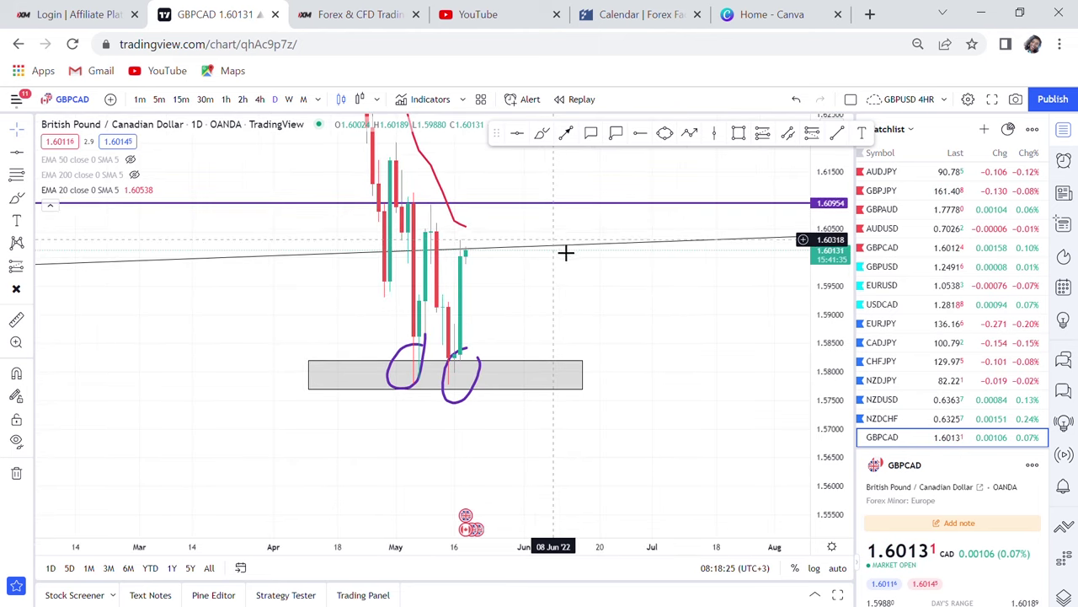
{"action": "left_click_drag", "start_coordinate": [560, 255], "coordinate": [564, 259]}
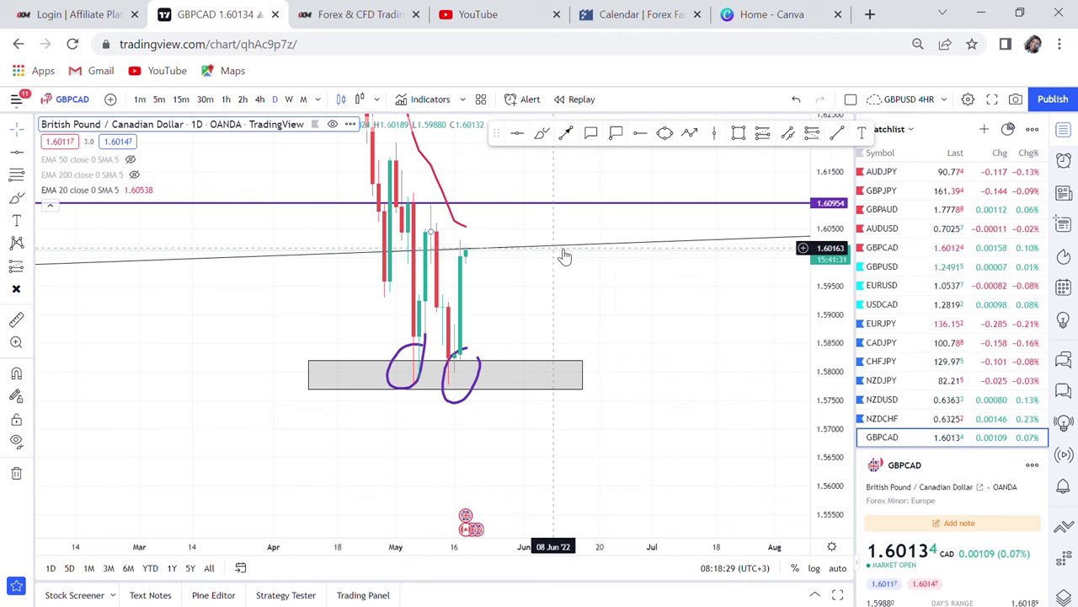
{"action": "left_click_drag", "start_coordinate": [652, 260], "coordinate": [754, 267]}
{"action": "scroll", "coordinate": [749, 263], "scroll_direction": "up", "scroll_amount": 3}
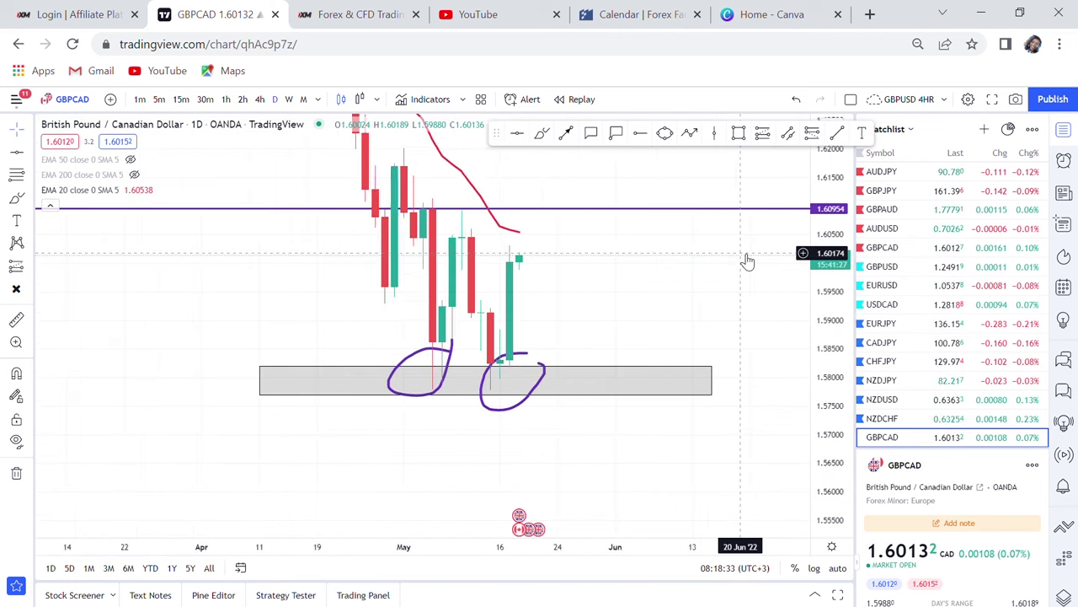
Step: Compare the daily candles with the 20 EMA and the 1.60954 line, and switch the chart to the 4-hour timeframe
{"action": "left_click_drag", "start_coordinate": [831, 341], "coordinate": [831, 376]}
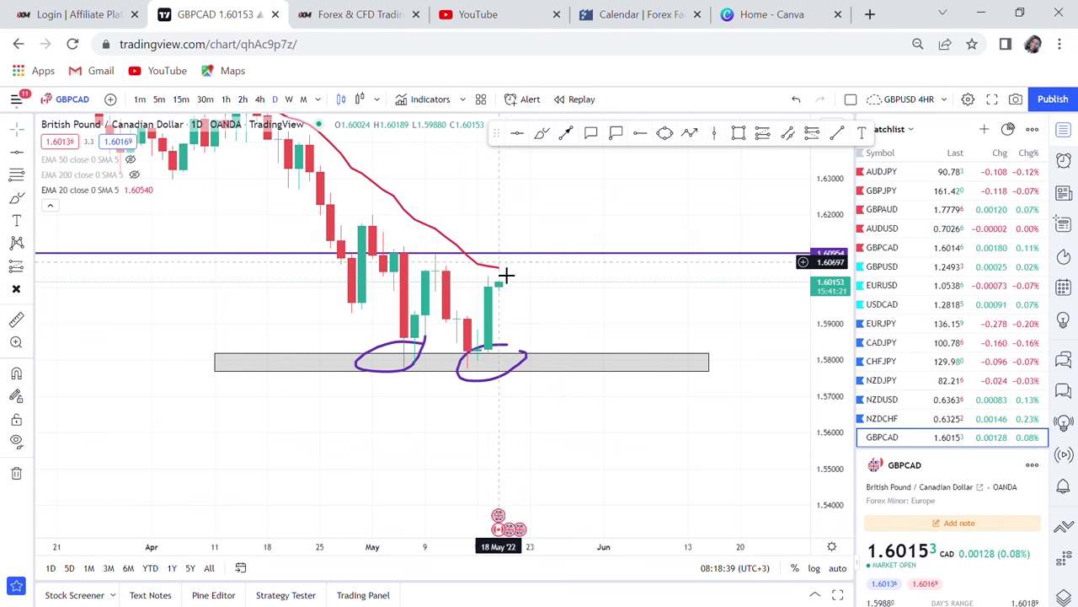
{"action": "left_click_drag", "start_coordinate": [515, 217], "coordinate": [601, 245]}
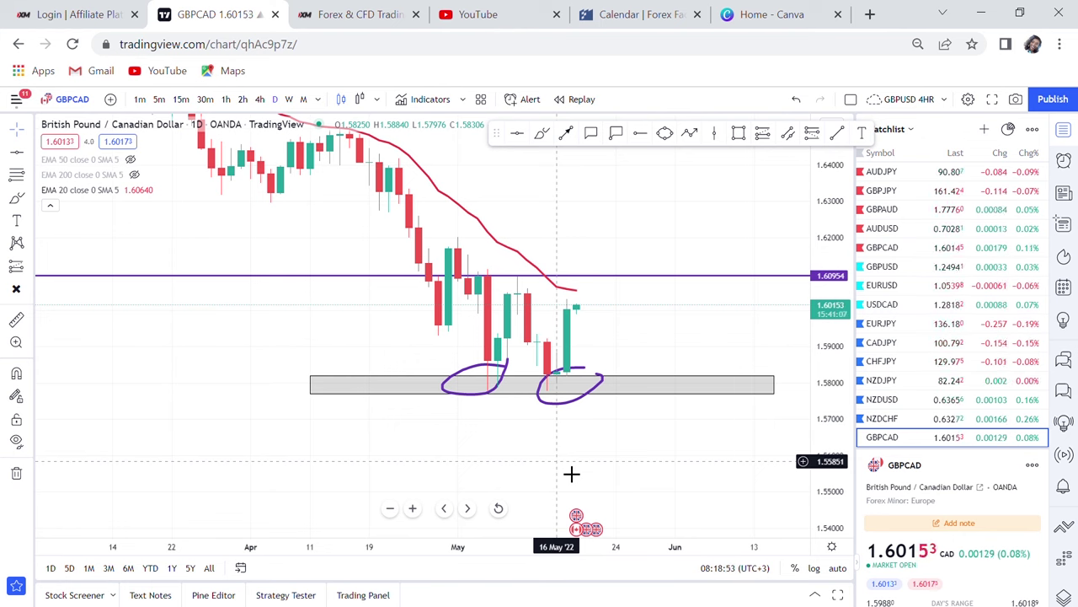
{"action": "left_click_drag", "start_coordinate": [585, 244], "coordinate": [547, 314]}
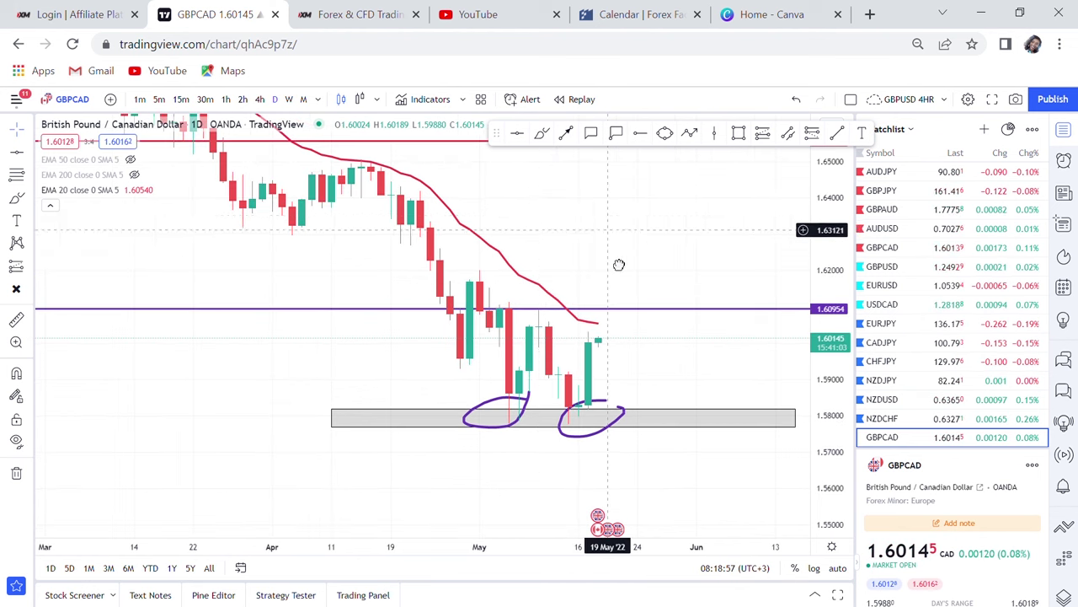
{"action": "left_click_drag", "start_coordinate": [618, 265], "coordinate": [634, 303]}
{"action": "scroll", "coordinate": [634, 305], "scroll_direction": "down", "scroll_amount": 1}
{"action": "scroll", "coordinate": [634, 305], "scroll_direction": "down", "scroll_amount": 2}
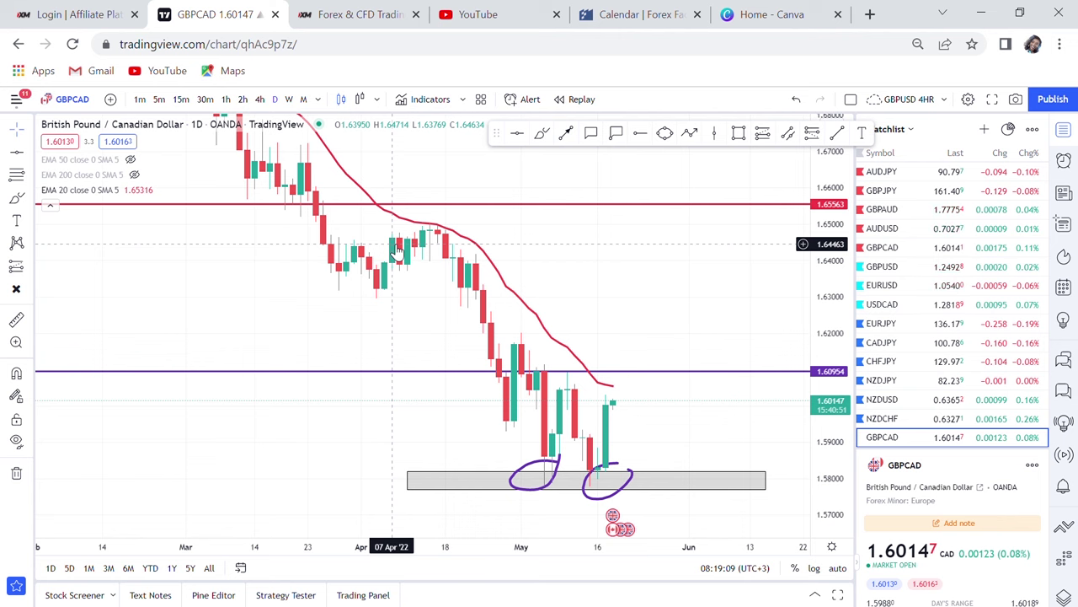
{"action": "left_click", "coordinate": [261, 99]}
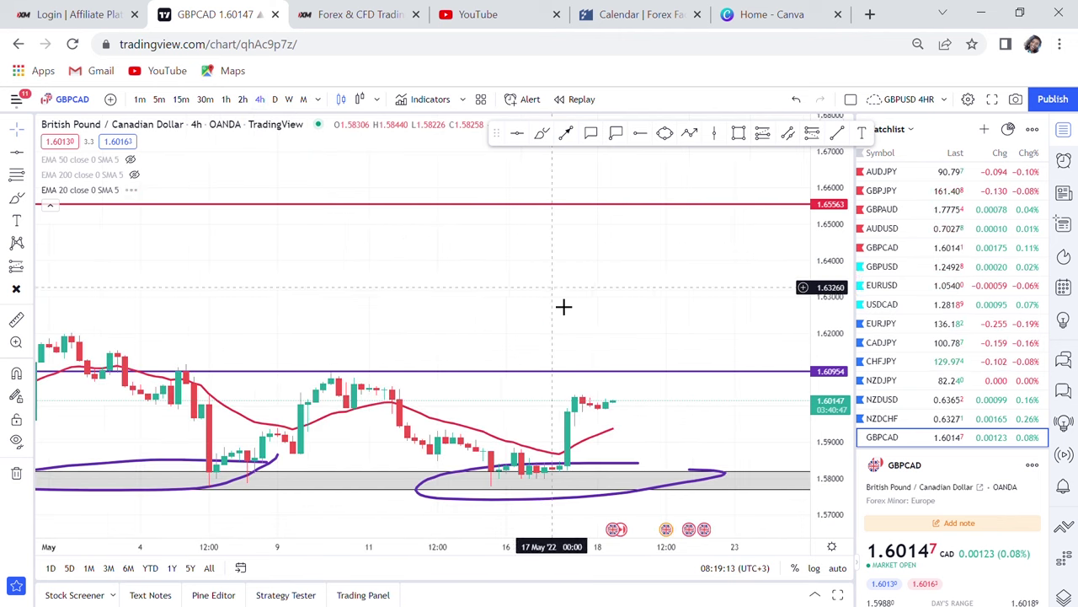
{"action": "scroll", "coordinate": [564, 307], "scroll_direction": "down", "scroll_amount": 3}
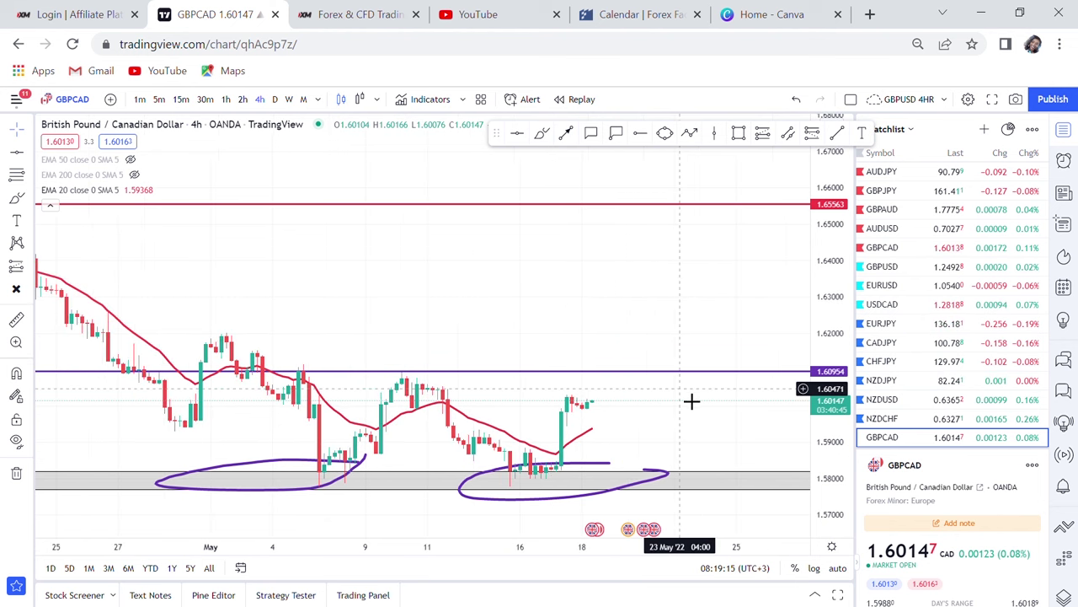
Step: Examine the 4-hour candles and the preceding decline against the purple 1.60954 line and the double-bottom support zone
{"action": "left_click_drag", "start_coordinate": [695, 399], "coordinate": [749, 289]}
{"action": "left_click_drag", "start_coordinate": [826, 409], "coordinate": [824, 219]}
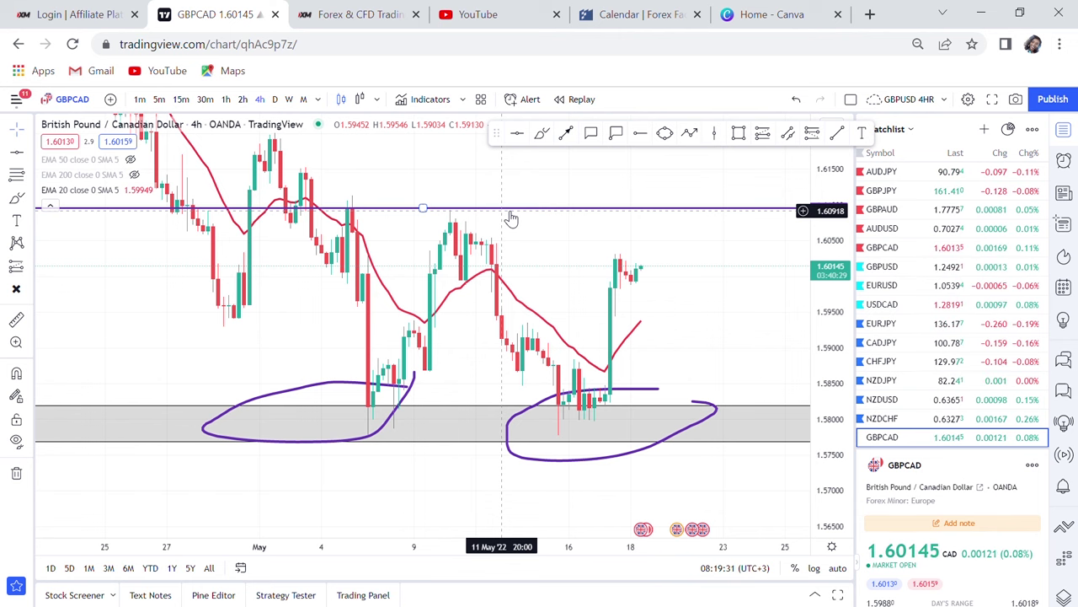
{"action": "left_click_drag", "start_coordinate": [556, 274], "coordinate": [609, 385]}
{"action": "scroll", "coordinate": [610, 388], "scroll_direction": "down", "scroll_amount": 5}
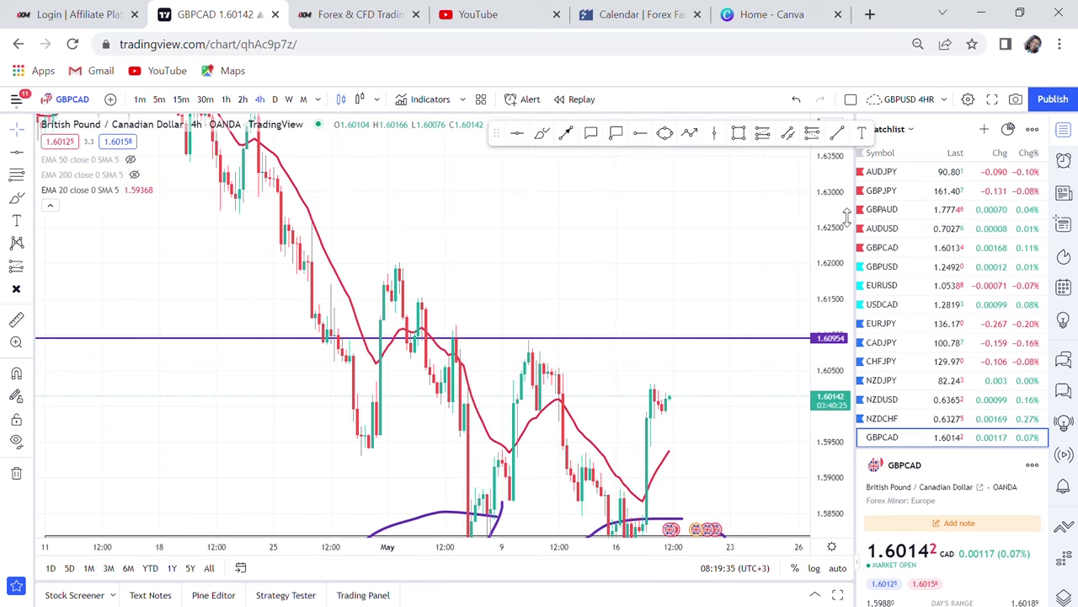
{"action": "mouse_move", "coordinate": [828, 218]}
{"action": "left_mouse_down"}
{"action": "mouse_move", "coordinate": [830, 434]}
{"action": "mouse_move", "coordinate": [829, 404]}
{"action": "left_mouse_up"}
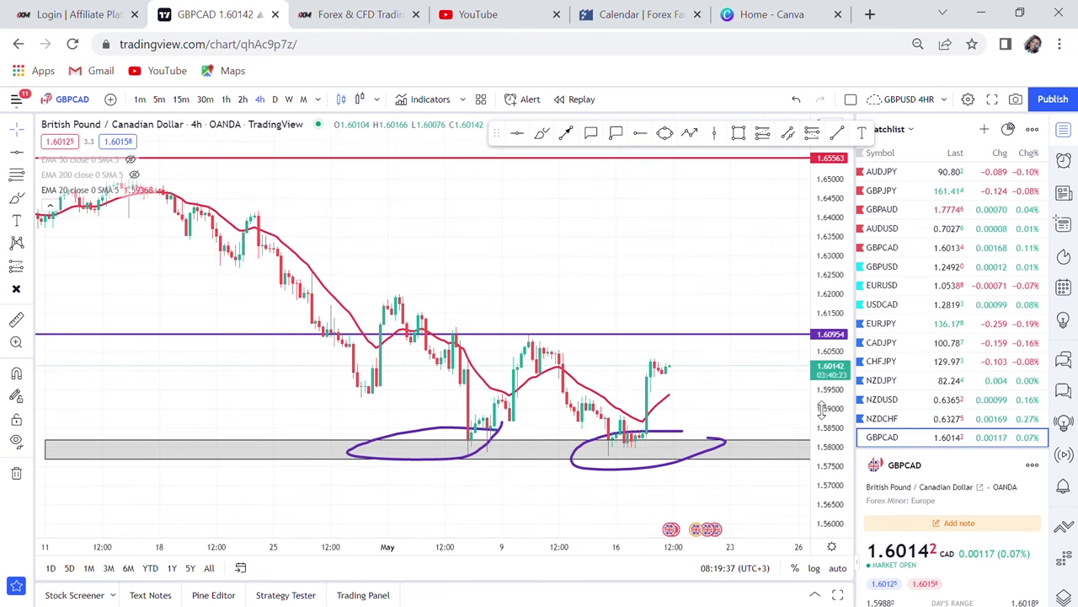
{"action": "scroll", "coordinate": [606, 306], "scroll_direction": "left", "scroll_amount": 3}
{"action": "scroll", "coordinate": [608, 306], "scroll_direction": "down", "scroll_amount": 4}
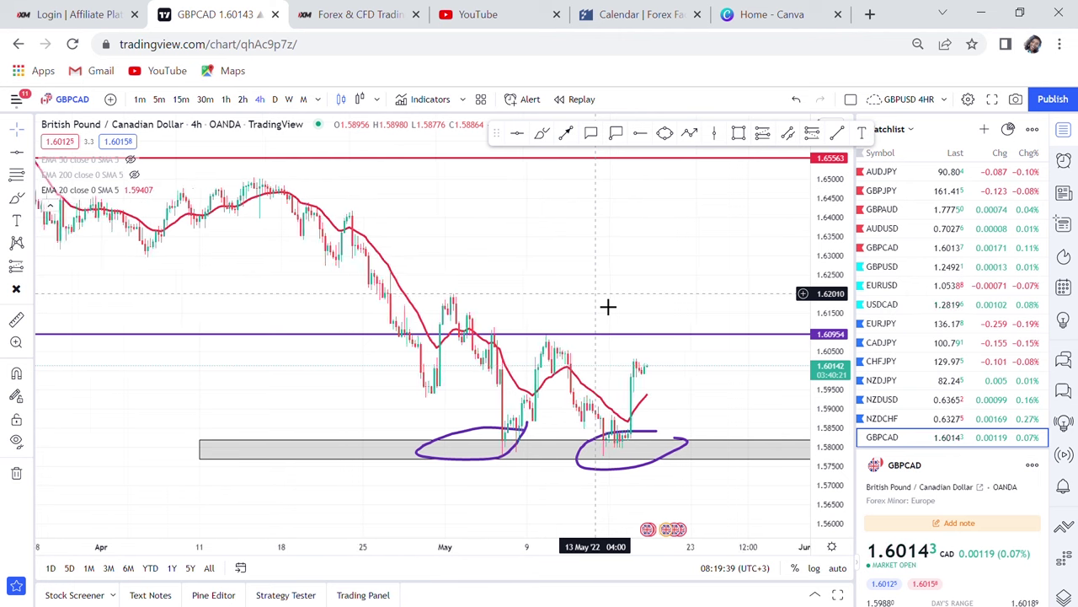
{"action": "left_click_drag", "start_coordinate": [484, 222], "coordinate": [456, 172]}
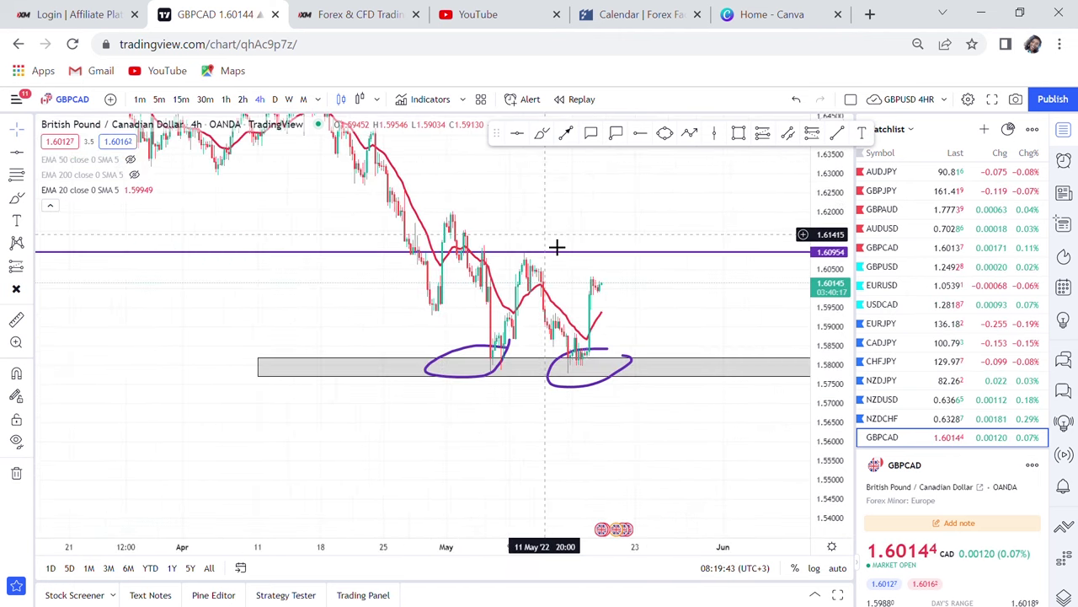
Step: Inspect the 4-hour rebound from the second bottom against the 20 EMA, the 1.60954 line and the red 1.65563 level above
{"action": "scroll", "coordinate": [556, 248], "scroll_direction": "up", "scroll_amount": 4}
{"action": "scroll", "coordinate": [557, 247], "scroll_direction": "up", "scroll_amount": 2}
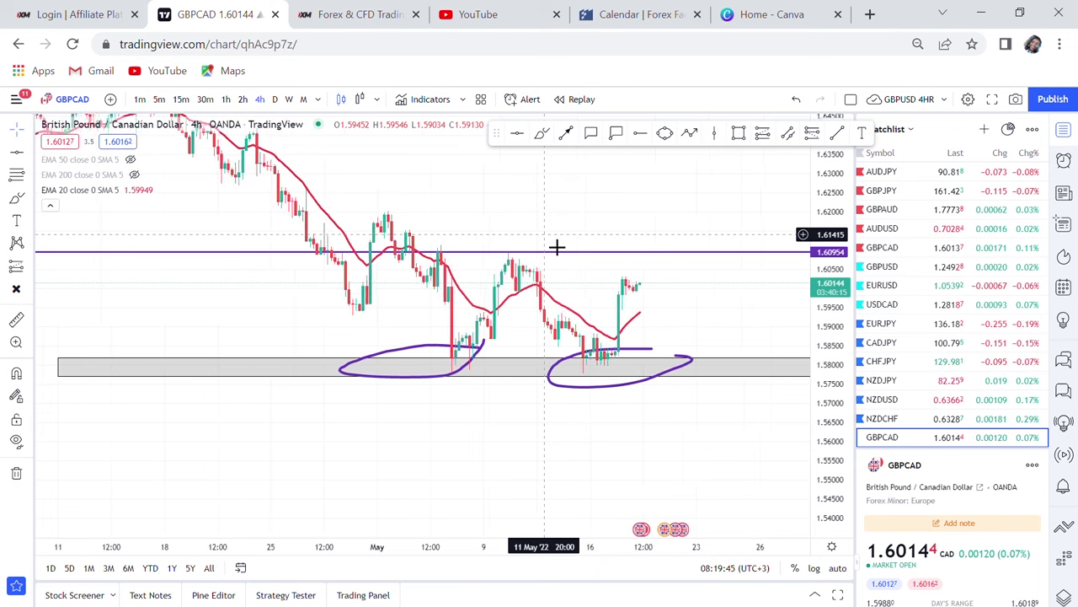
{"action": "left_click_drag", "start_coordinate": [832, 442], "coordinate": [830, 332]}
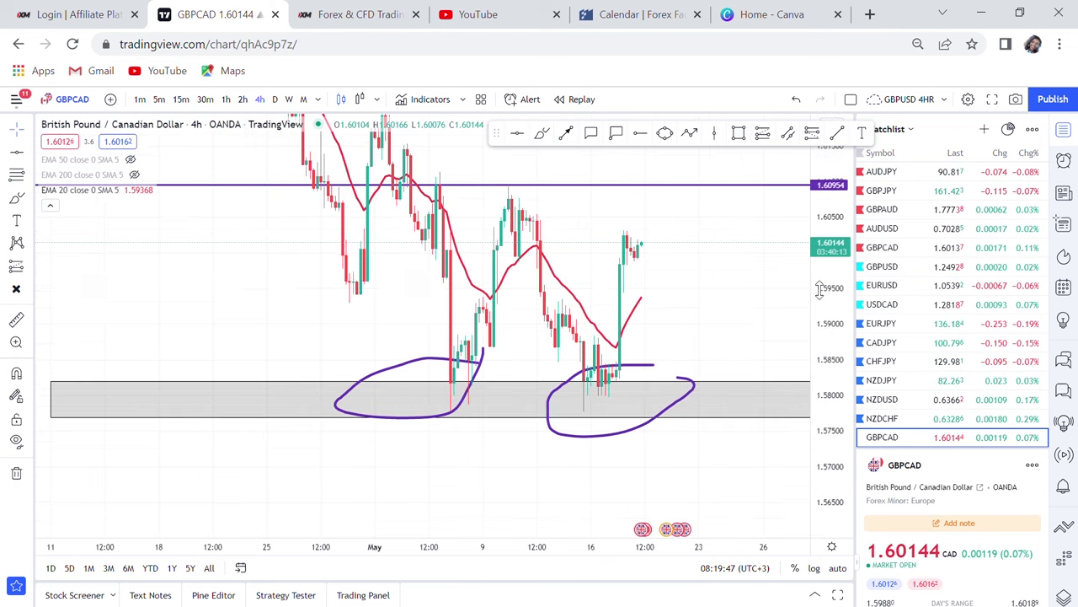
{"action": "left_click_drag", "start_coordinate": [725, 346], "coordinate": [738, 398]}
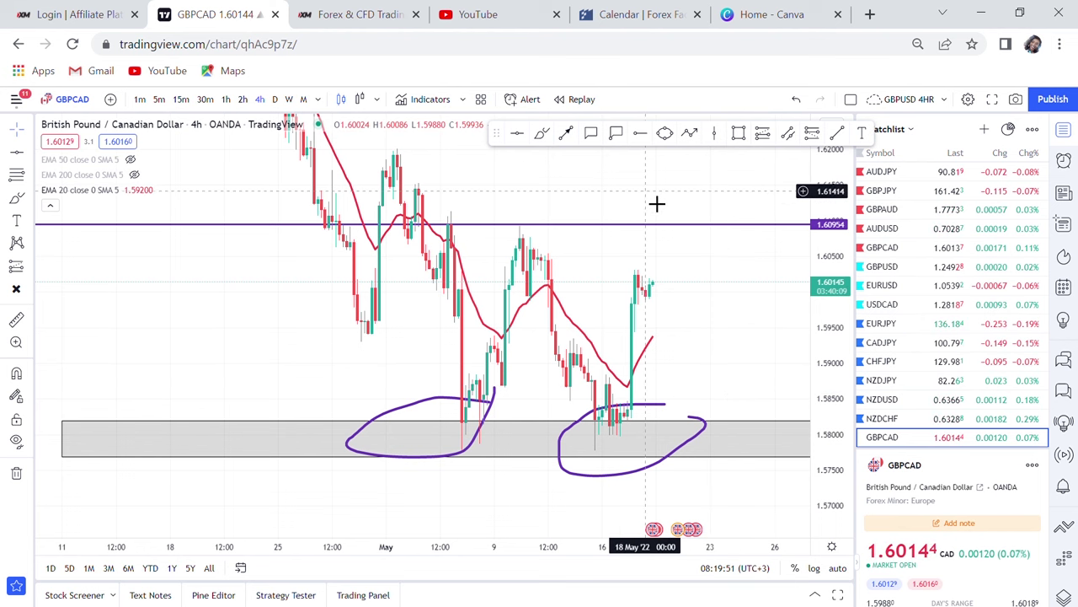
{"action": "left_click_drag", "start_coordinate": [642, 221], "coordinate": [597, 259]}
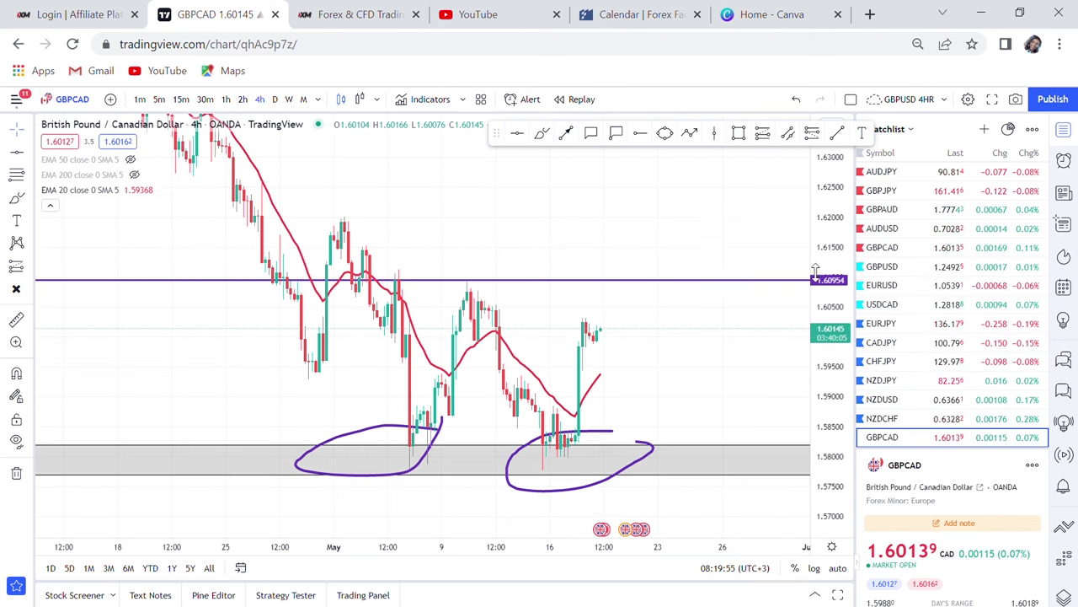
{"action": "left_click_drag", "start_coordinate": [604, 320], "coordinate": [578, 244]}
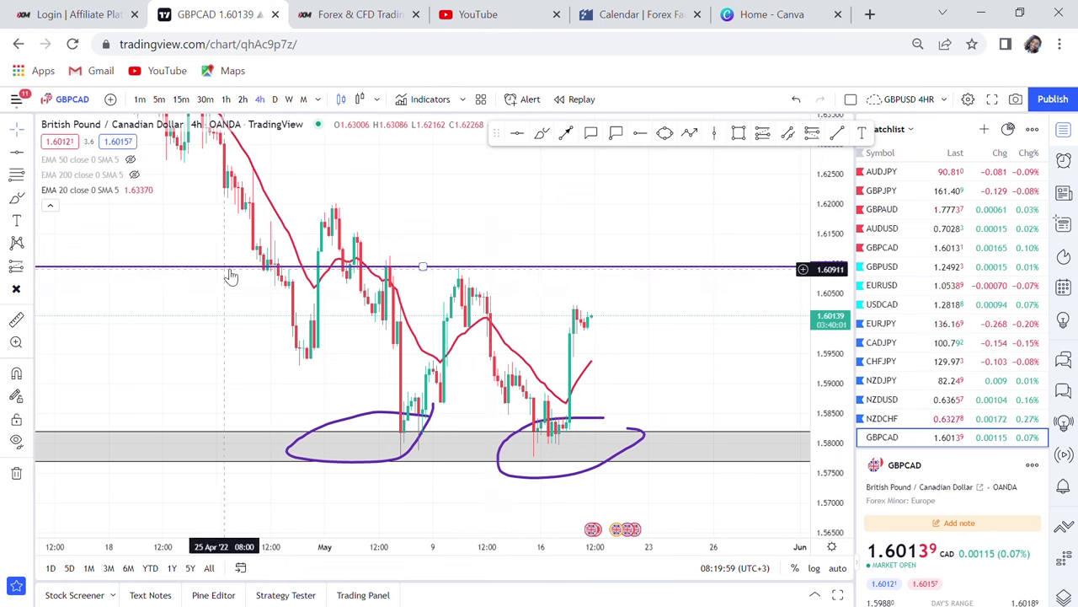
{"action": "left_click_drag", "start_coordinate": [614, 306], "coordinate": [595, 519]}
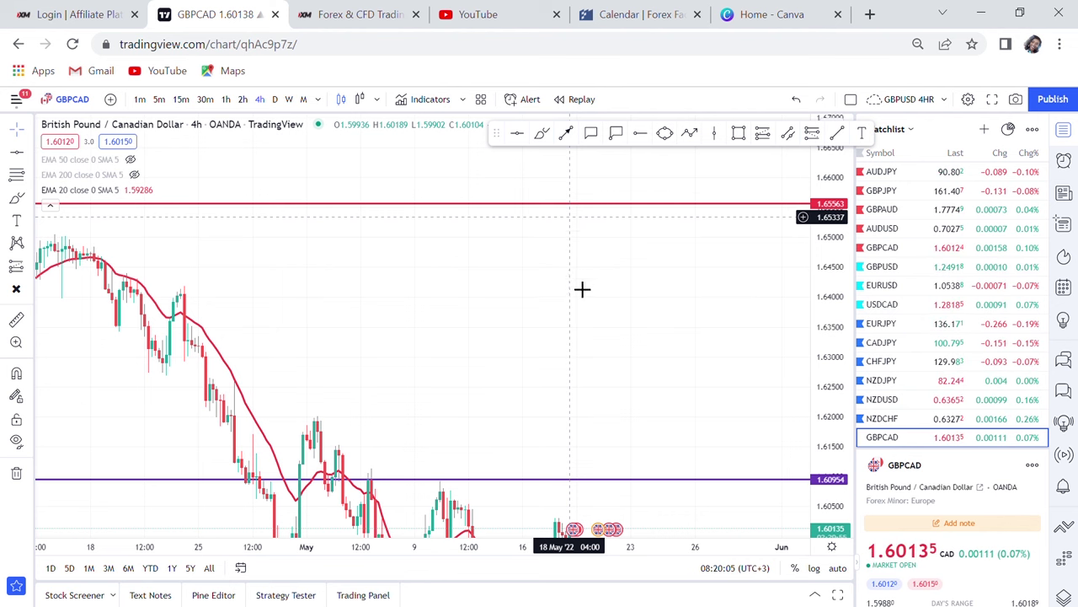
{"action": "left_click_drag", "start_coordinate": [576, 308], "coordinate": [624, 299]}
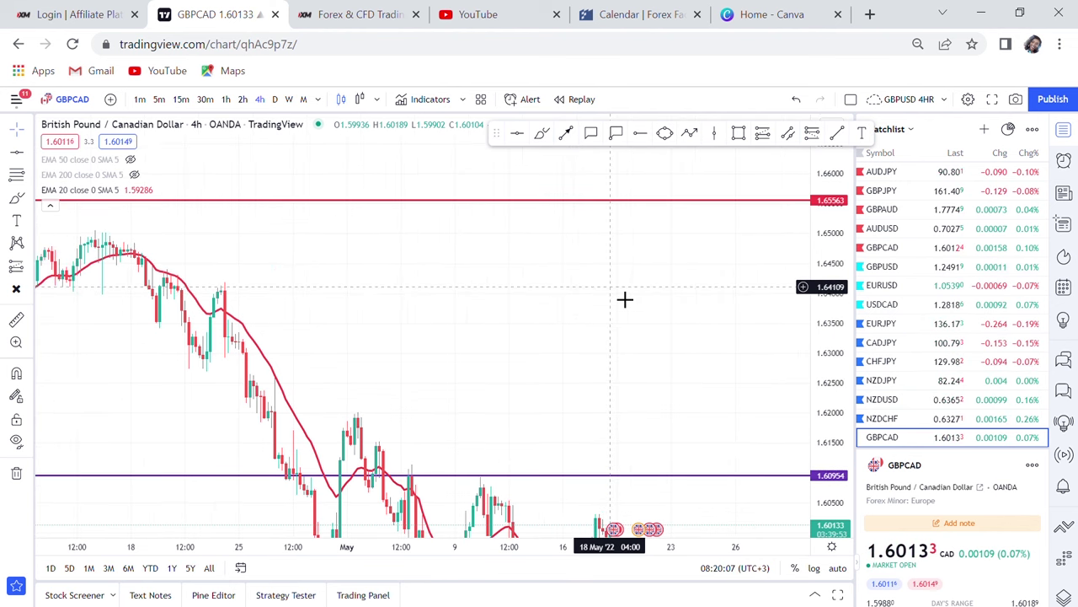
{"action": "mouse_move", "coordinate": [566, 337]}
{"action": "left_mouse_down"}
{"action": "mouse_move", "coordinate": [576, 231]}
{"action": "mouse_move", "coordinate": [554, 170]}
{"action": "left_mouse_up"}
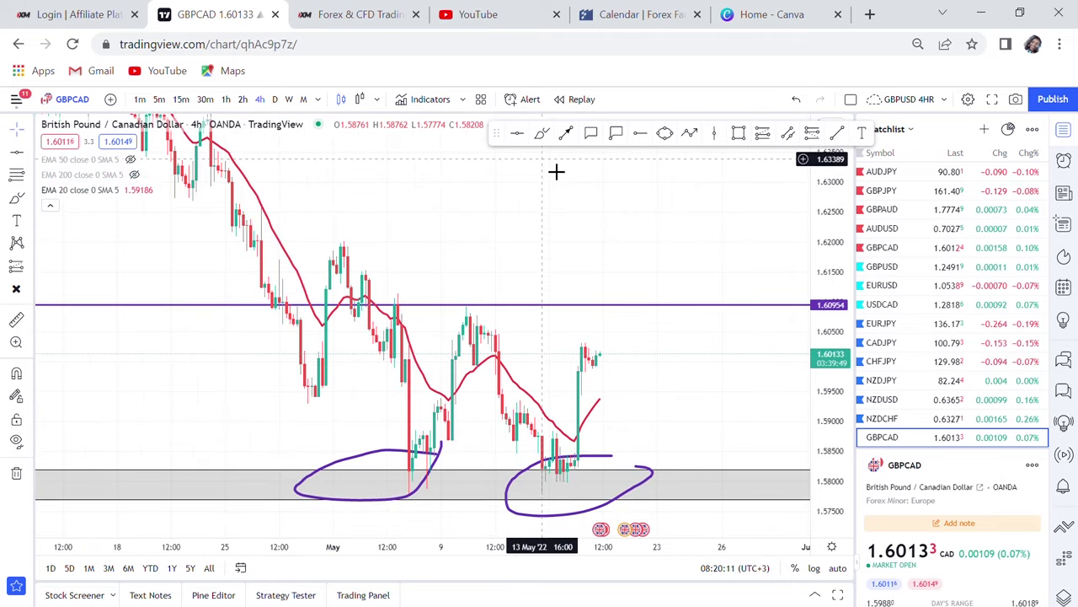